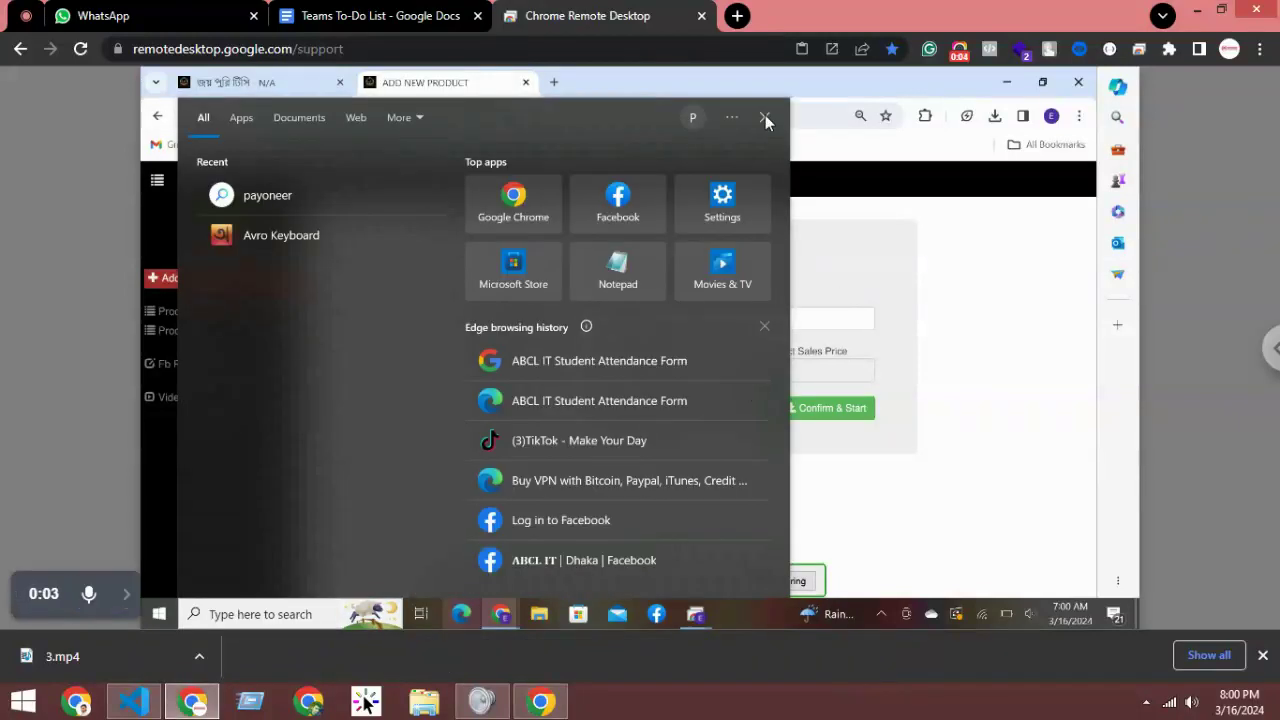
# Create product #134 with 470 market price and 200 discount, a 270 sale price
pyautogui.click(765, 117)
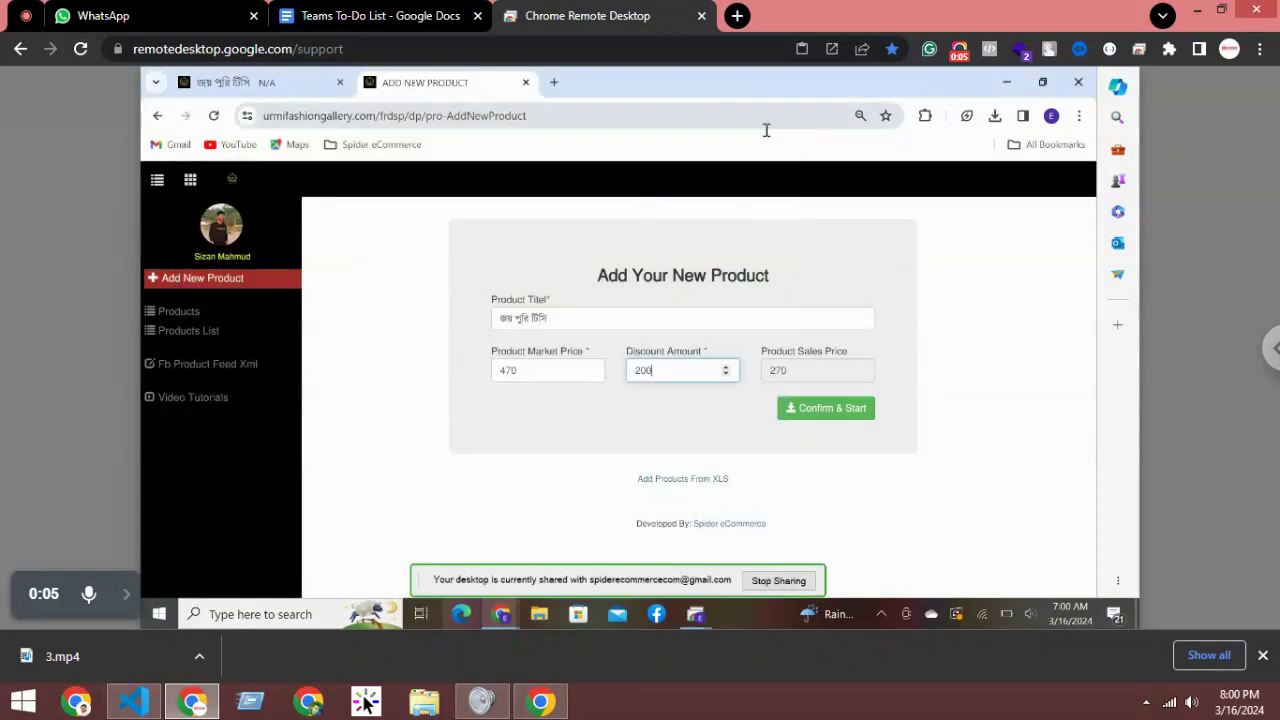
pyautogui.click(836, 412)
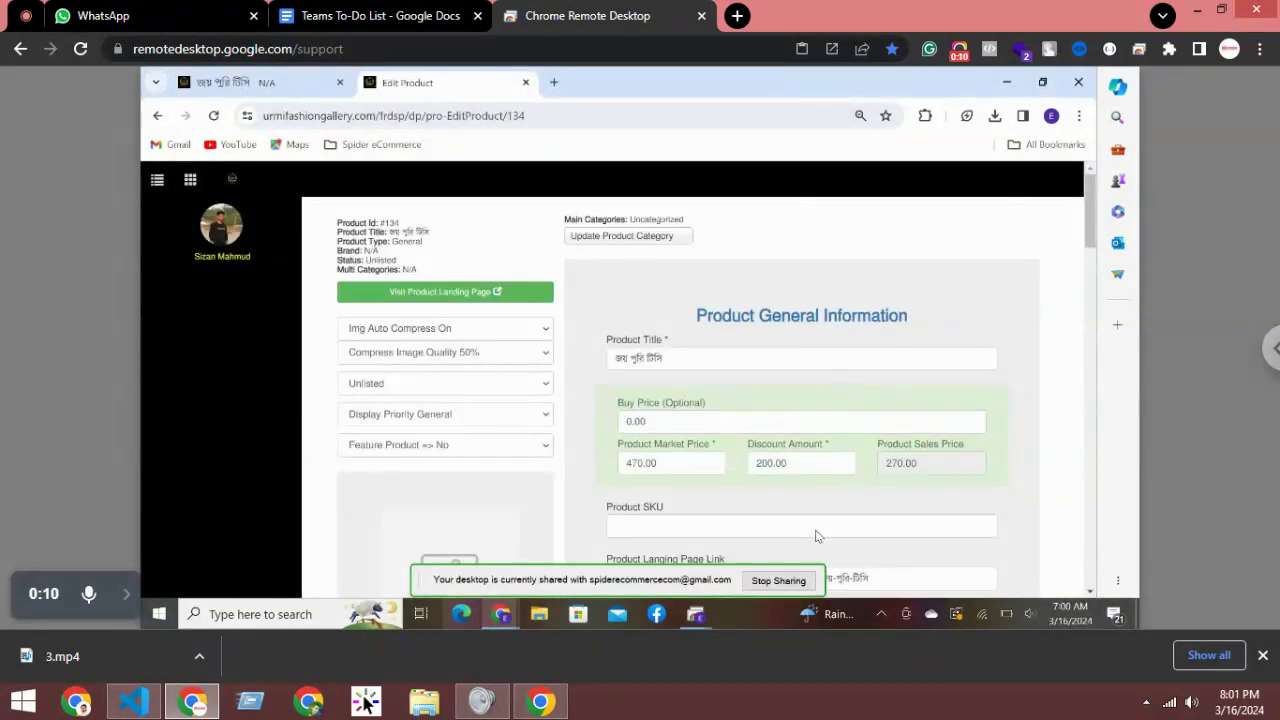
pyautogui.click(459, 387)
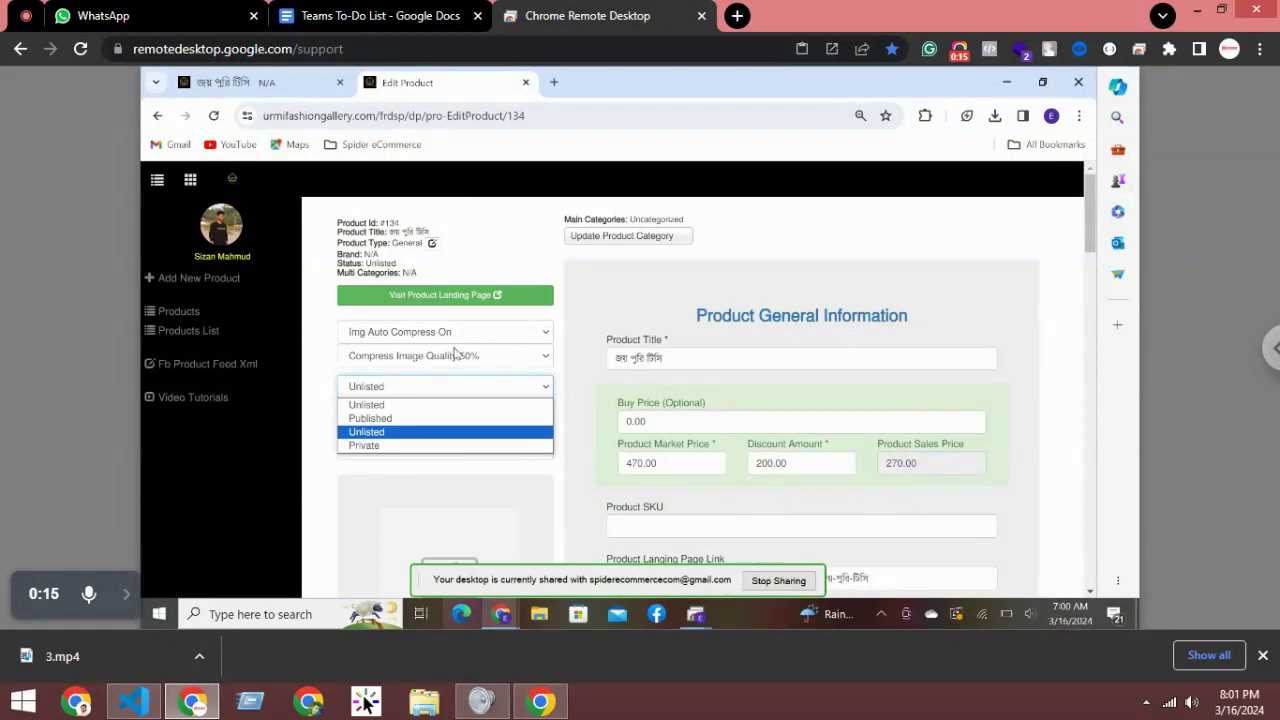
pyautogui.click(338, 337)
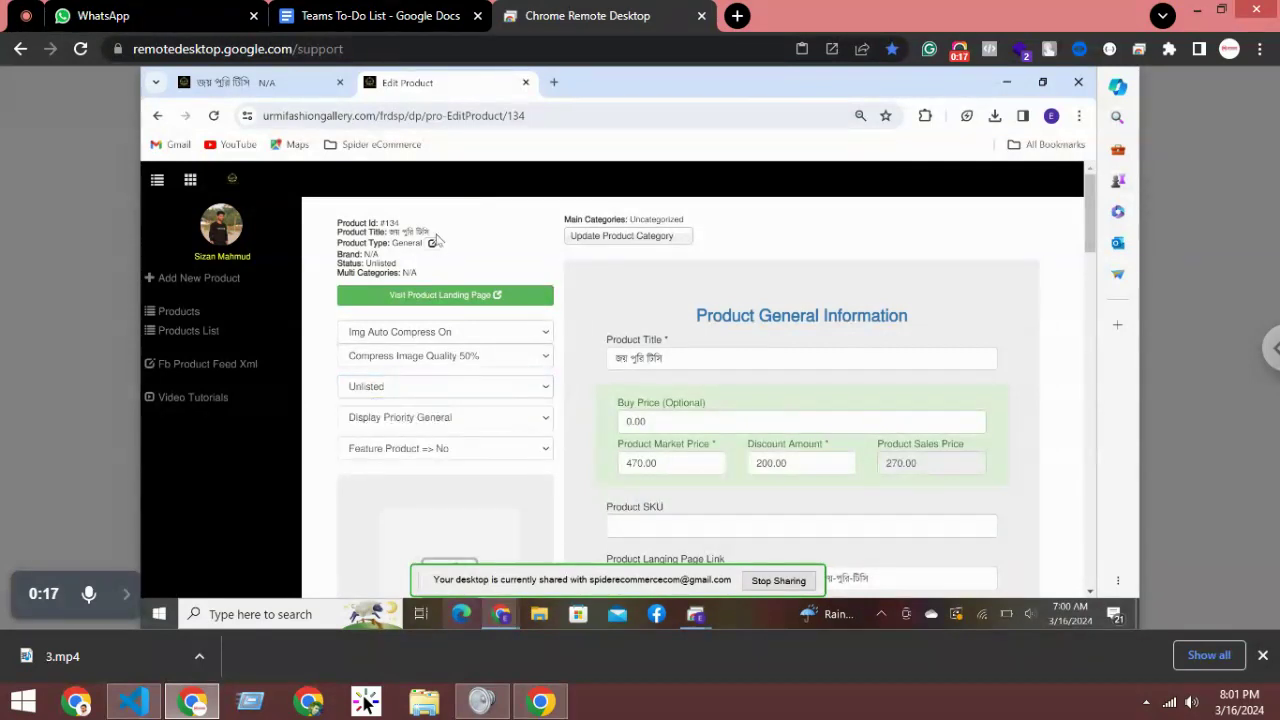
pyautogui.click(382, 392)
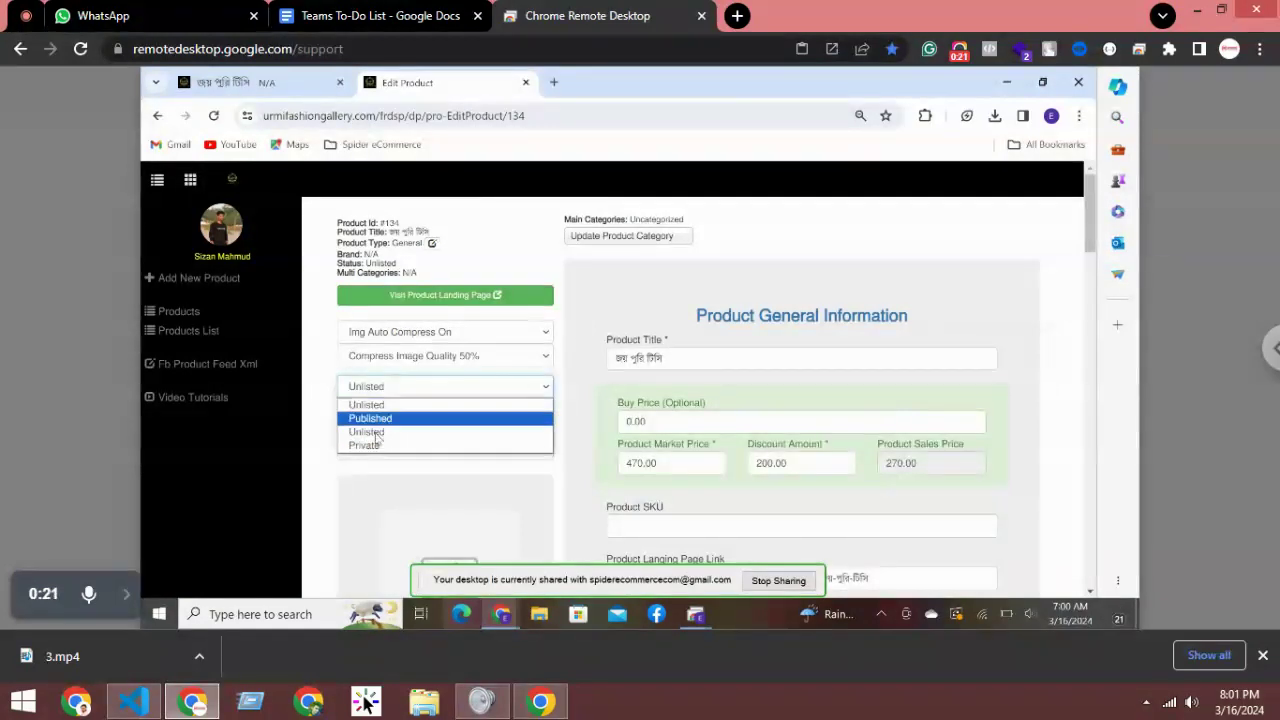
pyautogui.click(330, 274)
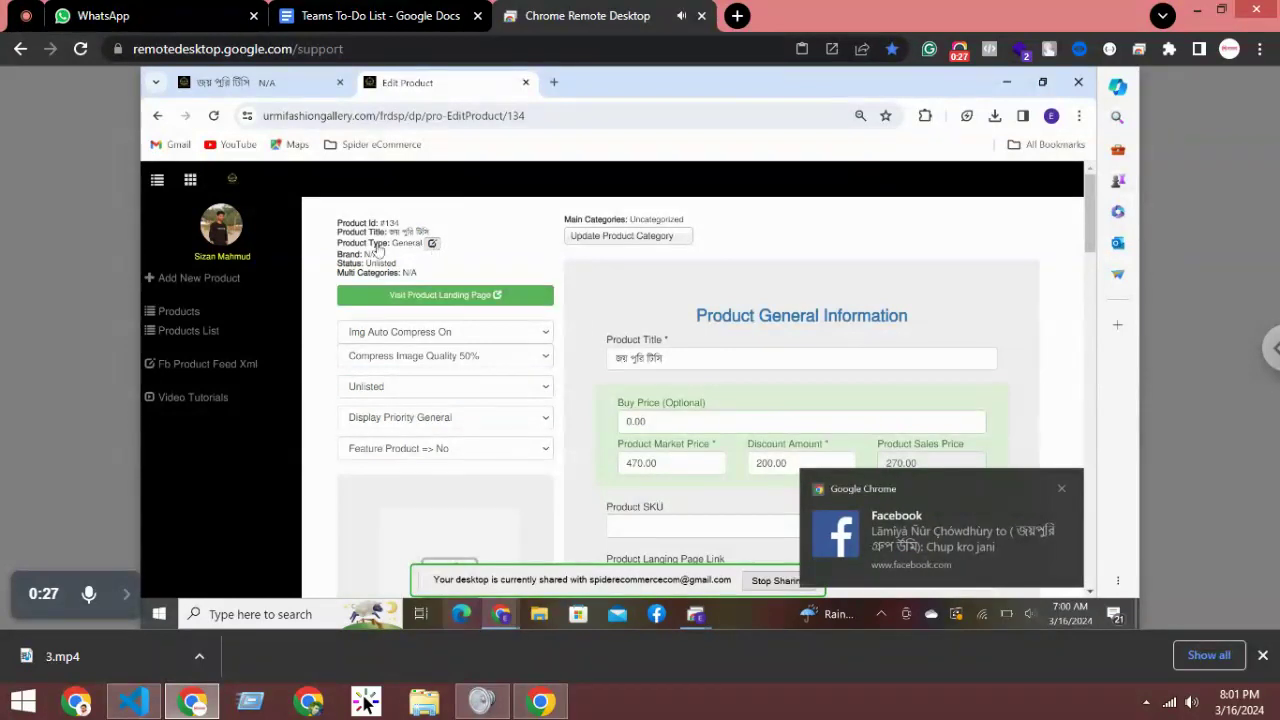
# Convert product #134 to a Color Variation product after ticking 'I Am Sure!'
pyautogui.click(432, 244)
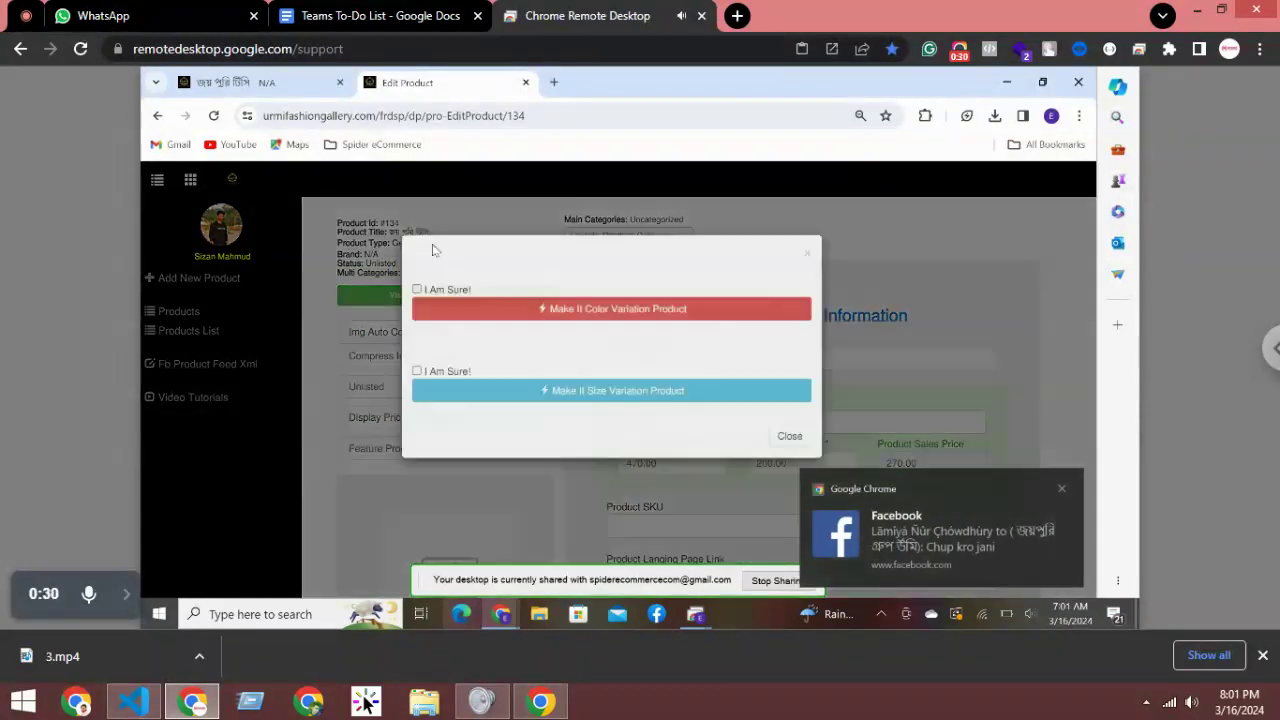
pyautogui.click(447, 312)
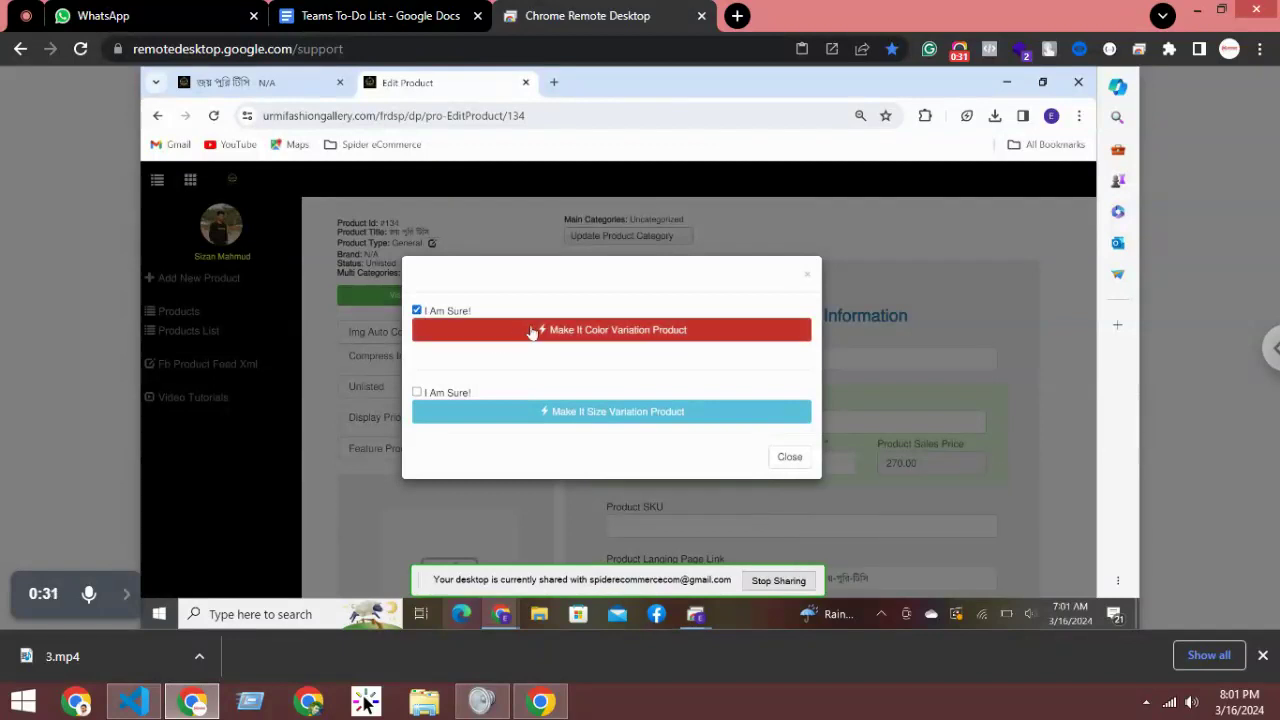
pyautogui.click(611, 329)
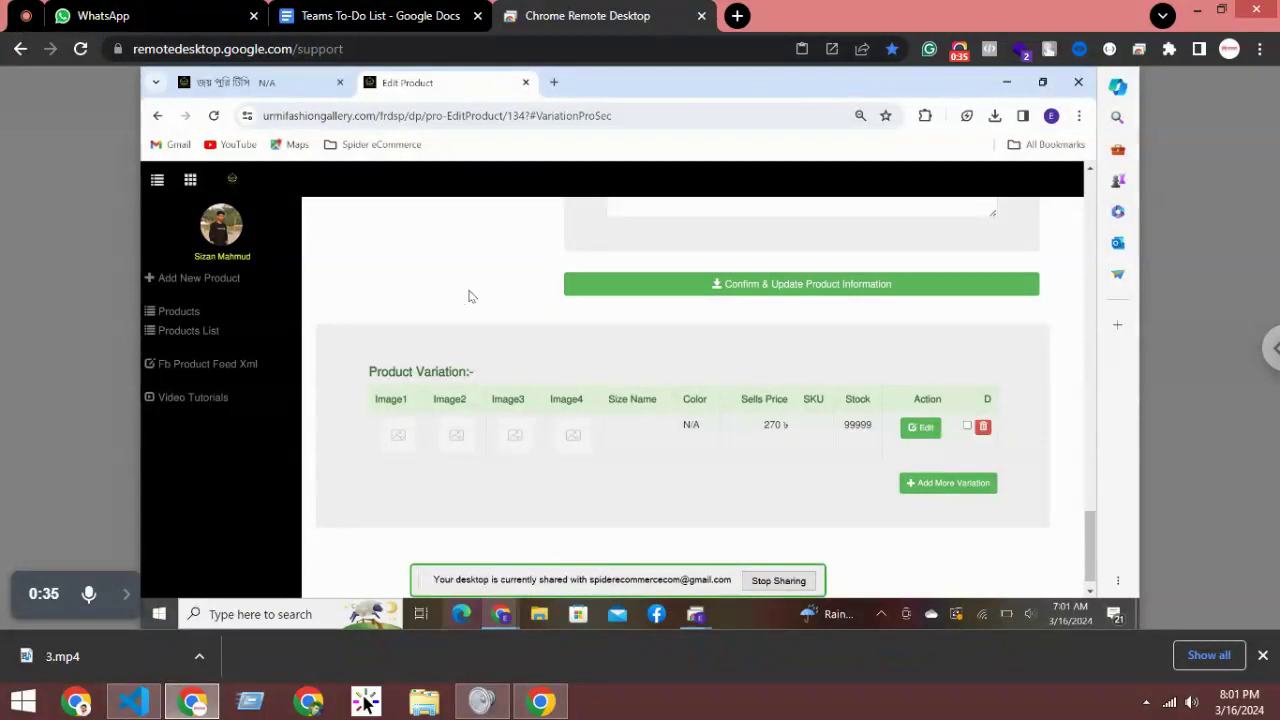
# Check the Color Variation product type and the single variation row with 270 price and 99999 stock
pyautogui.scroll(3, 470, 296)
pyautogui.scroll(5, 451, 323)
pyautogui.scroll(5, 334, 277)
pyautogui.scroll(5, 442, 258)
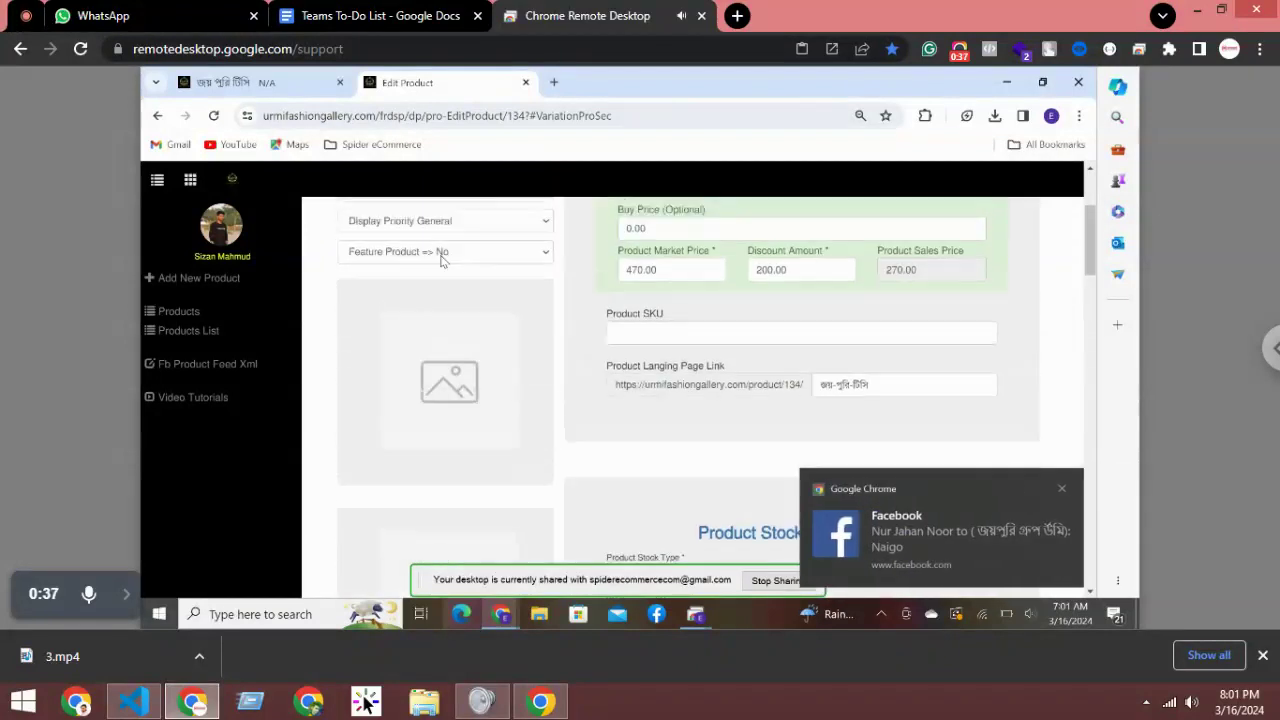
pyautogui.scroll(3, 442, 258)
pyautogui.moveTo(447, 243); pyautogui.dragTo(392, 242)
pyautogui.scroll(-2, 720, 469)
pyautogui.scroll(-5, 717, 471)
pyautogui.scroll(-5, 703, 446)
pyautogui.scroll(-2, 666, 451)
pyautogui.scroll(-5, 660, 451)
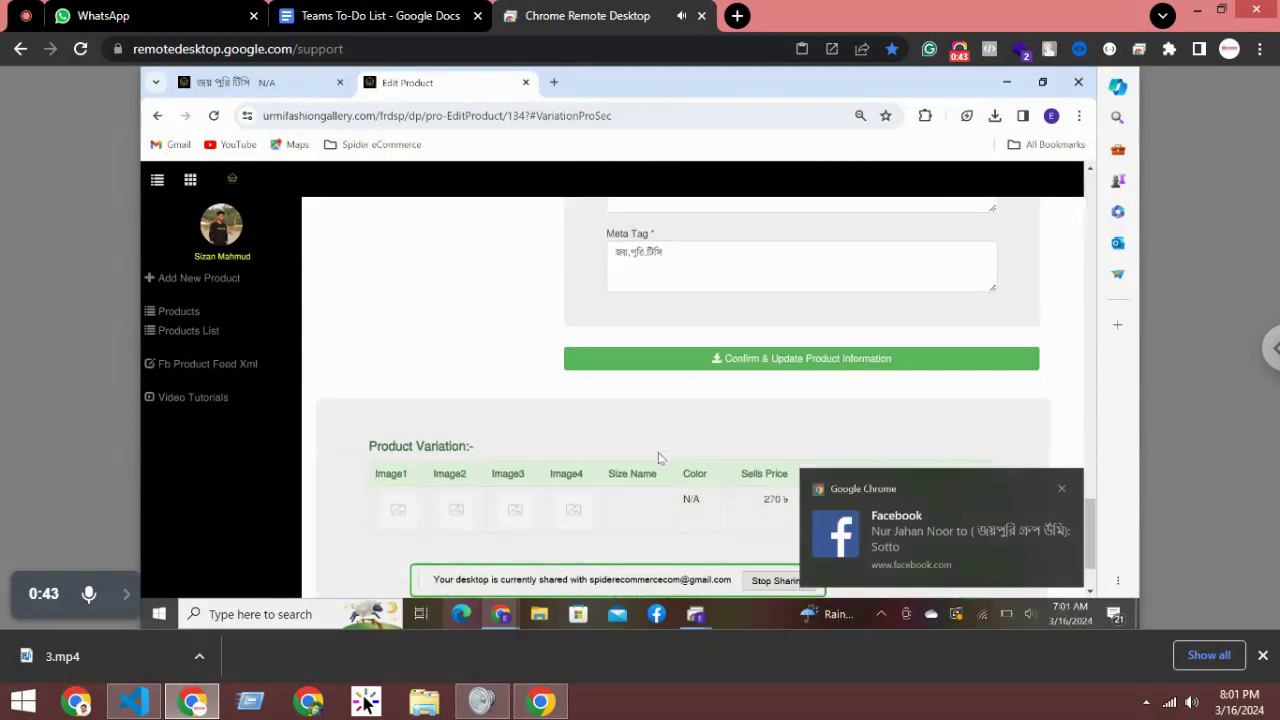
pyautogui.scroll(-3, 657, 458)
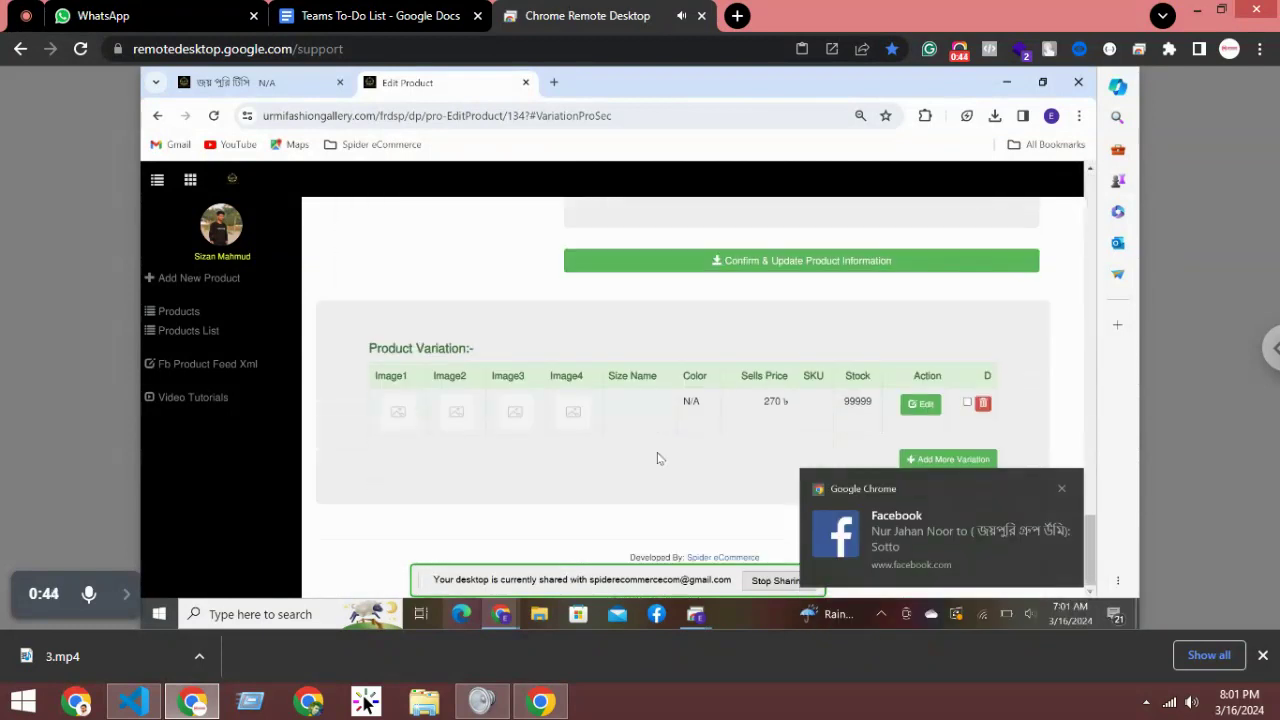
pyautogui.click(1062, 490)
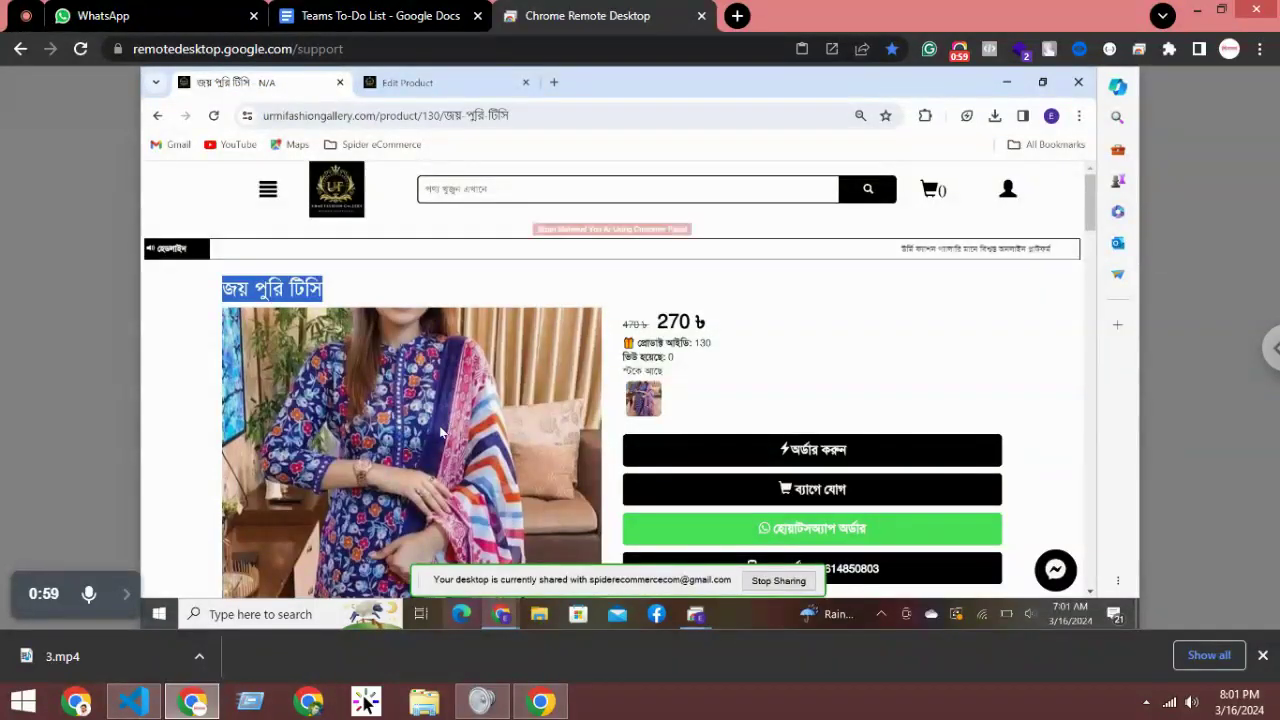
pyautogui.scroll(-1, 440, 432)
pyautogui.scroll(-3, 440, 432)
pyautogui.scroll(-3, 500, 430)
pyautogui.scroll(-3, 645, 431)
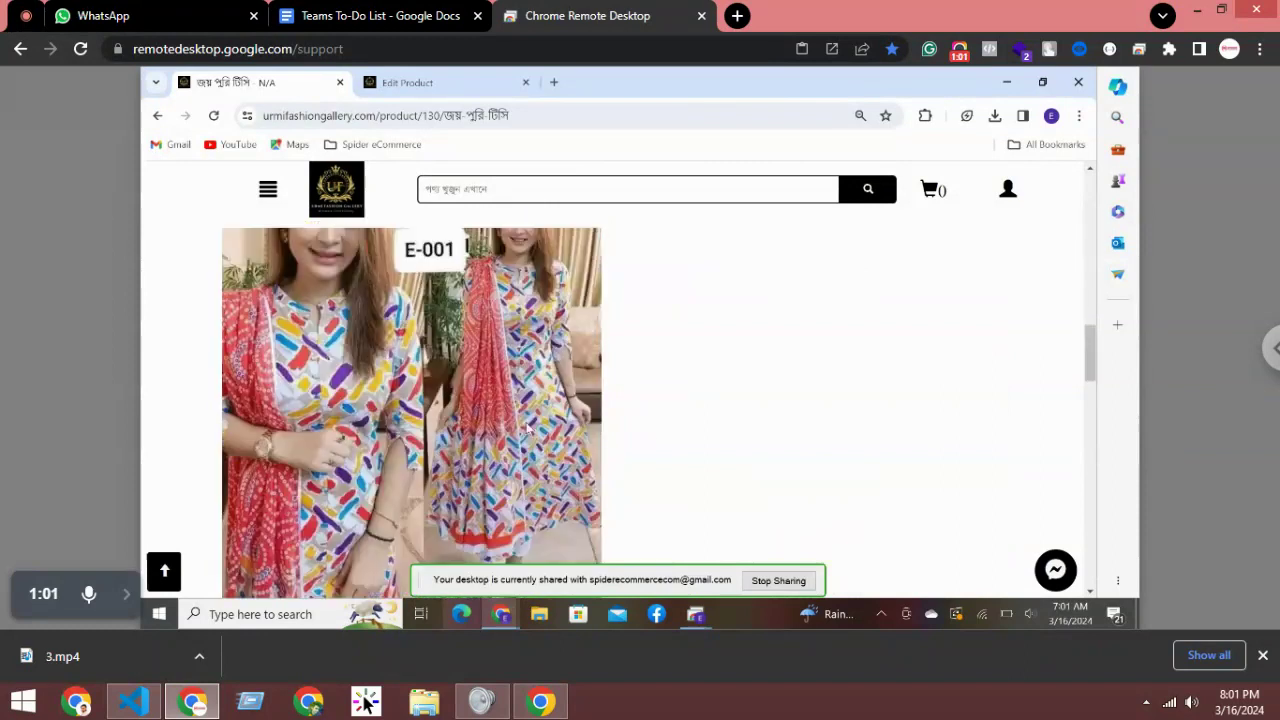
pyautogui.scroll(-2, 600, 456)
pyautogui.scroll(-3, 600, 456)
pyautogui.scroll(-5, 508, 434)
pyautogui.scroll(-5, 450, 410)
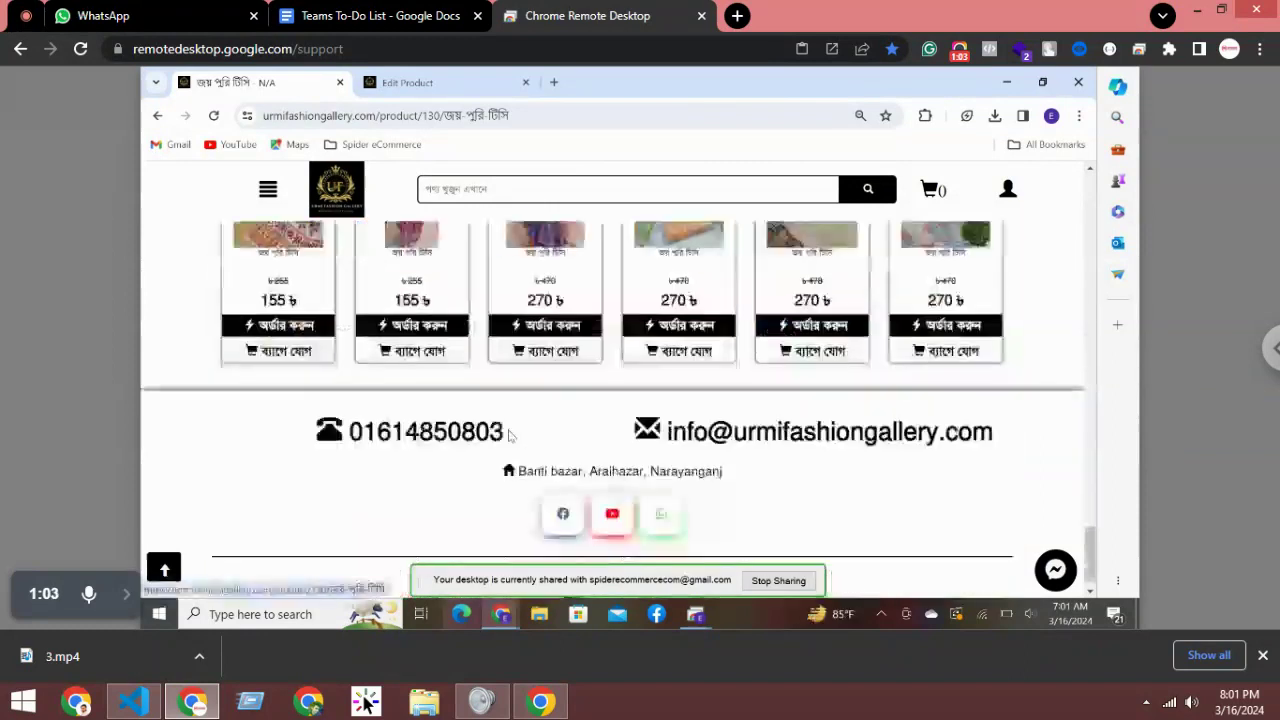
pyautogui.scroll(-1, 383, 392)
pyautogui.scroll(5, 383, 392)
pyautogui.scroll(3, 386, 380)
pyautogui.scroll(3, 386, 376)
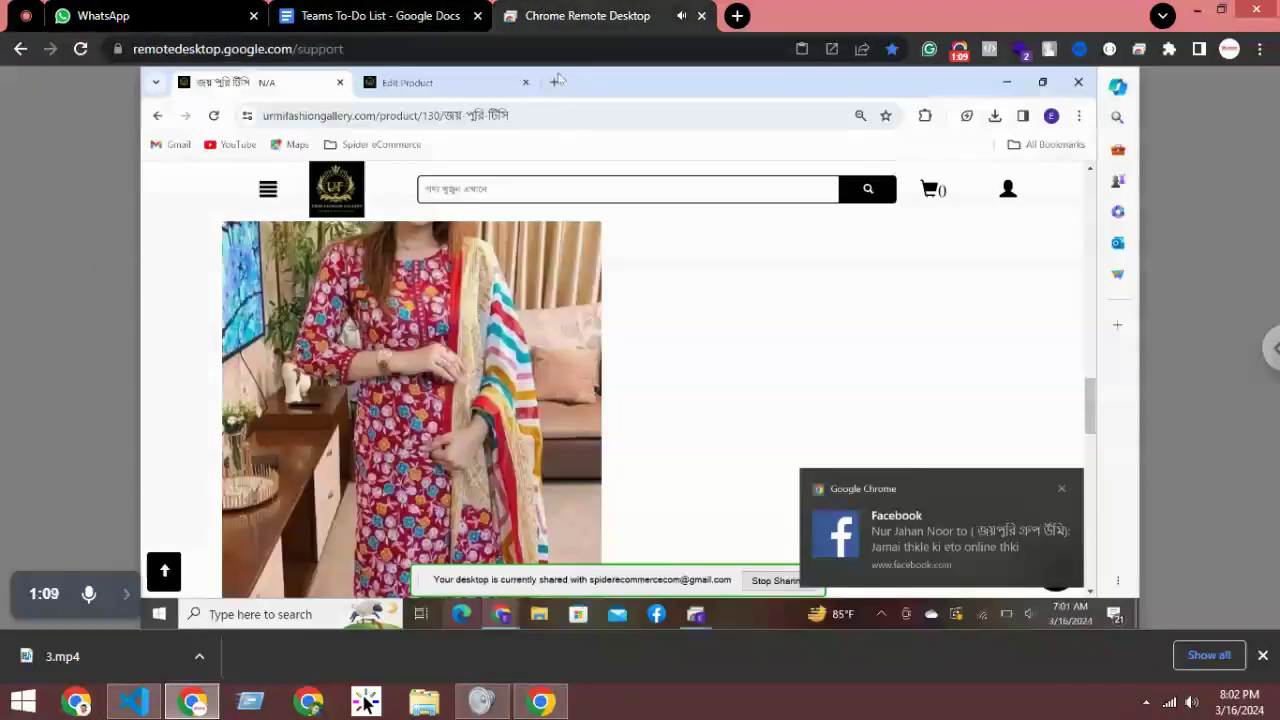
# Back on product #134's edit page, add 2 more variation rows via Add More Variation
pyautogui.click(443, 86)
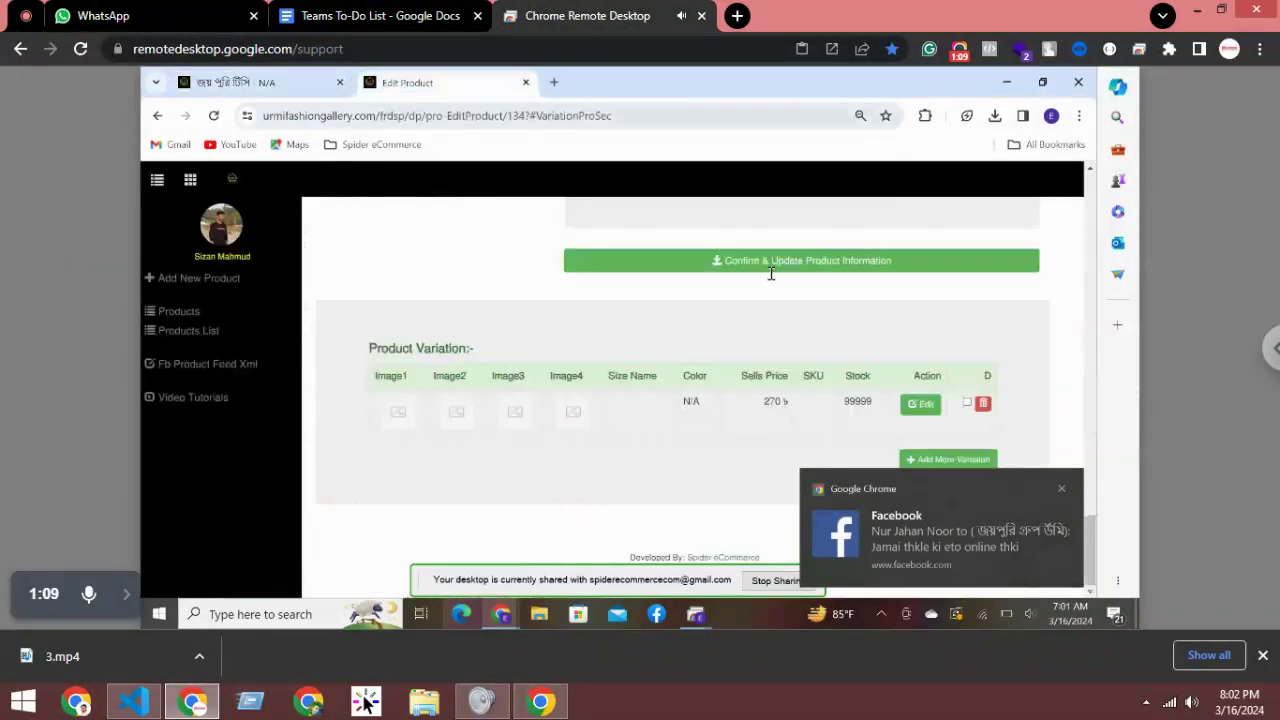
pyautogui.click(1061, 489)
pyautogui.click(949, 465)
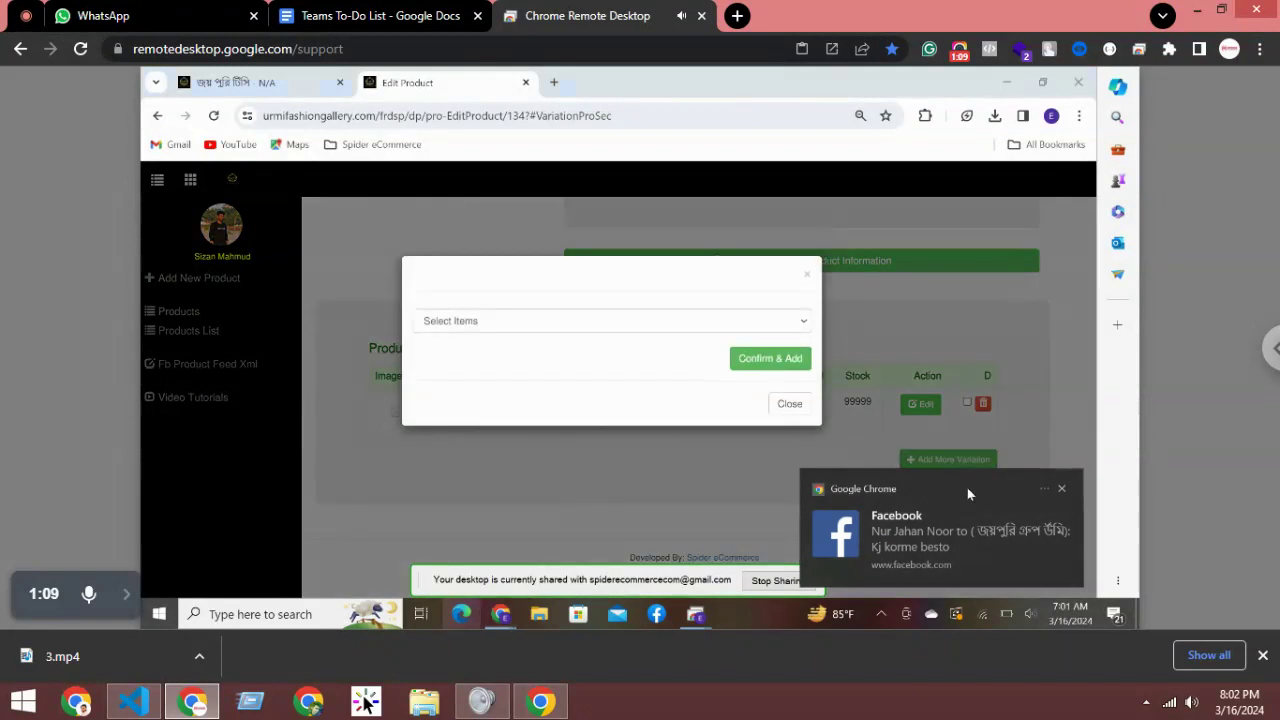
pyautogui.click(513, 324)
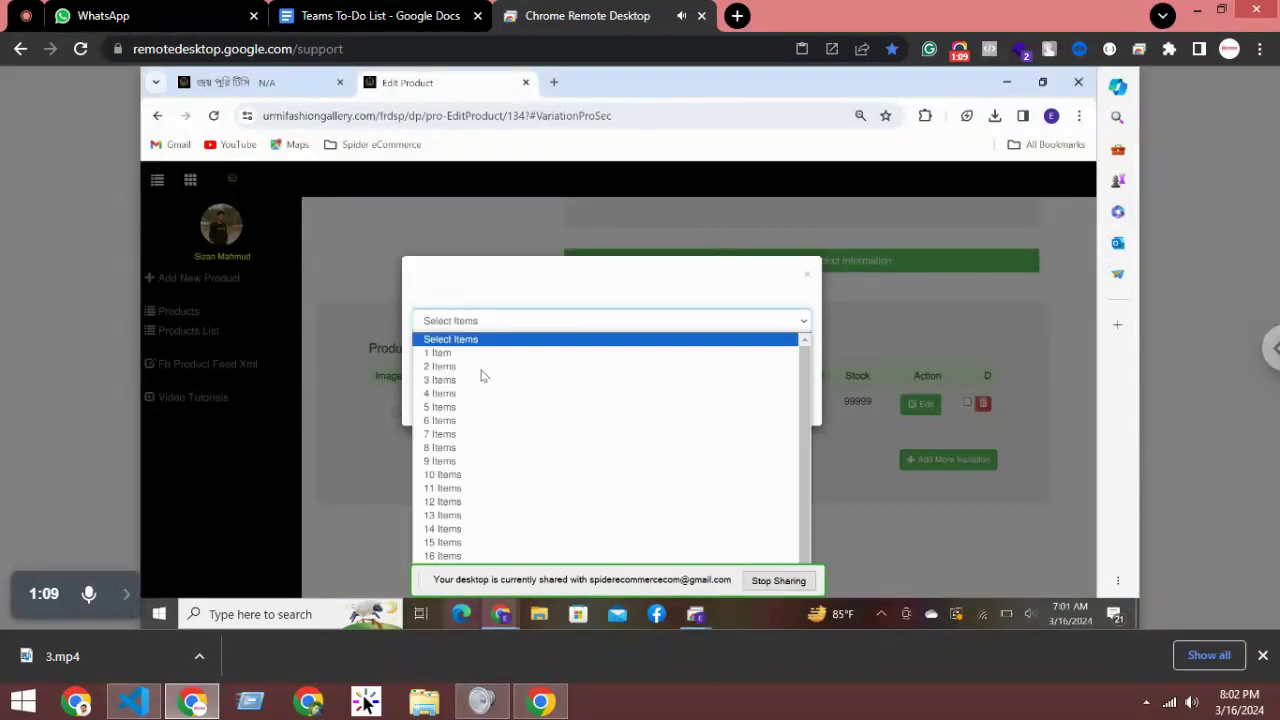
pyautogui.click(838, 408)
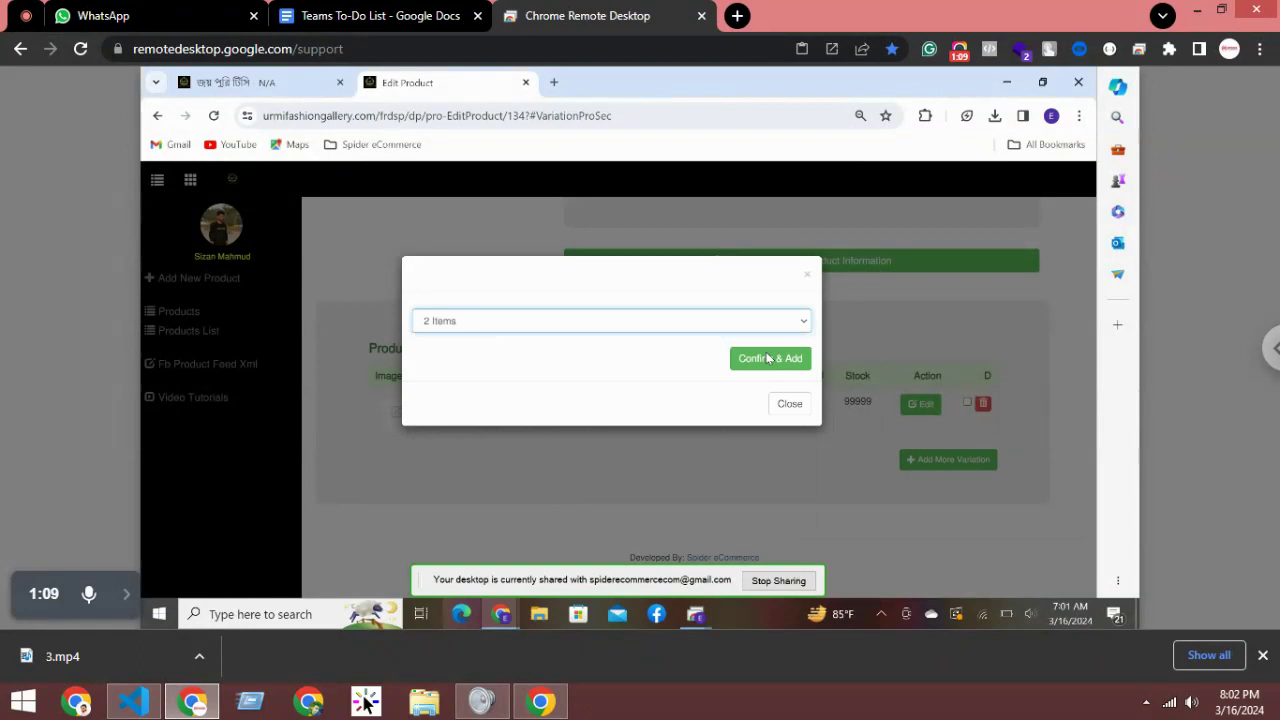
pyautogui.click(766, 359)
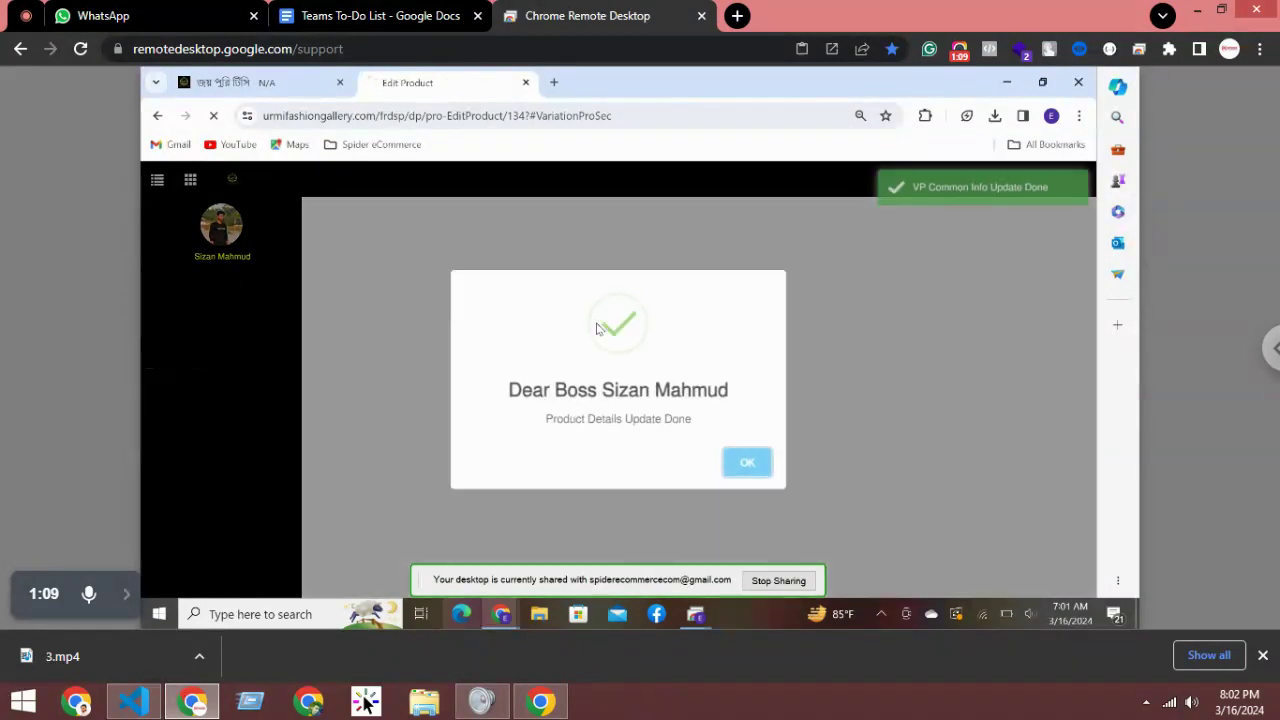
pyautogui.scroll(-3, 668, 358)
pyautogui.scroll(-5, 670, 360)
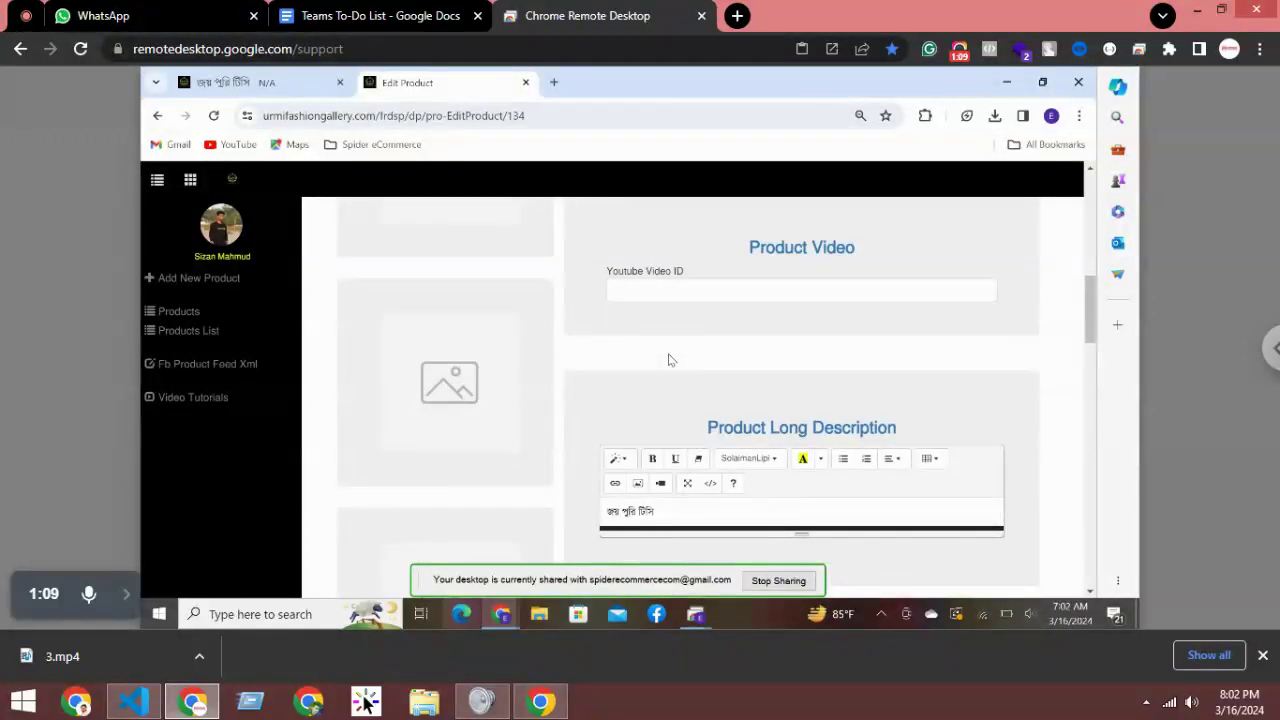
pyautogui.scroll(-5, 670, 360)
pyautogui.scroll(-1, 614, 349)
pyautogui.scroll(-5, 614, 349)
pyautogui.scroll(-3, 613, 352)
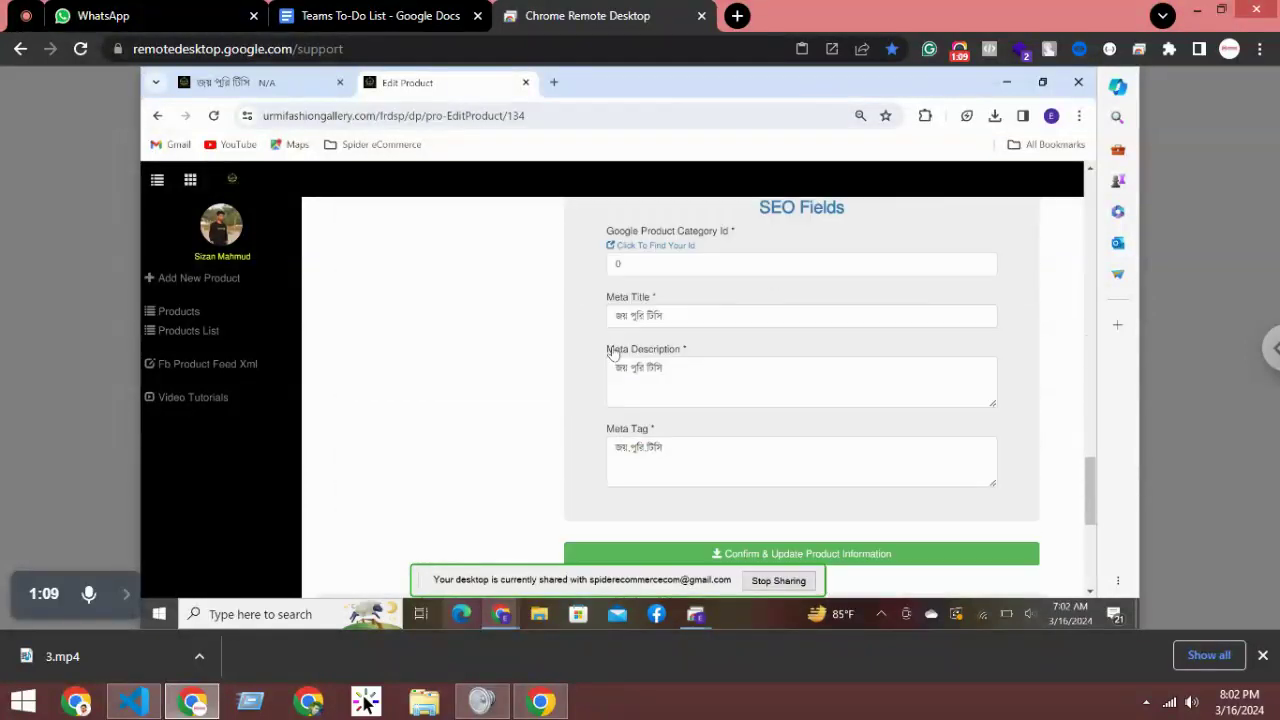
pyautogui.scroll(-5, 611, 348)
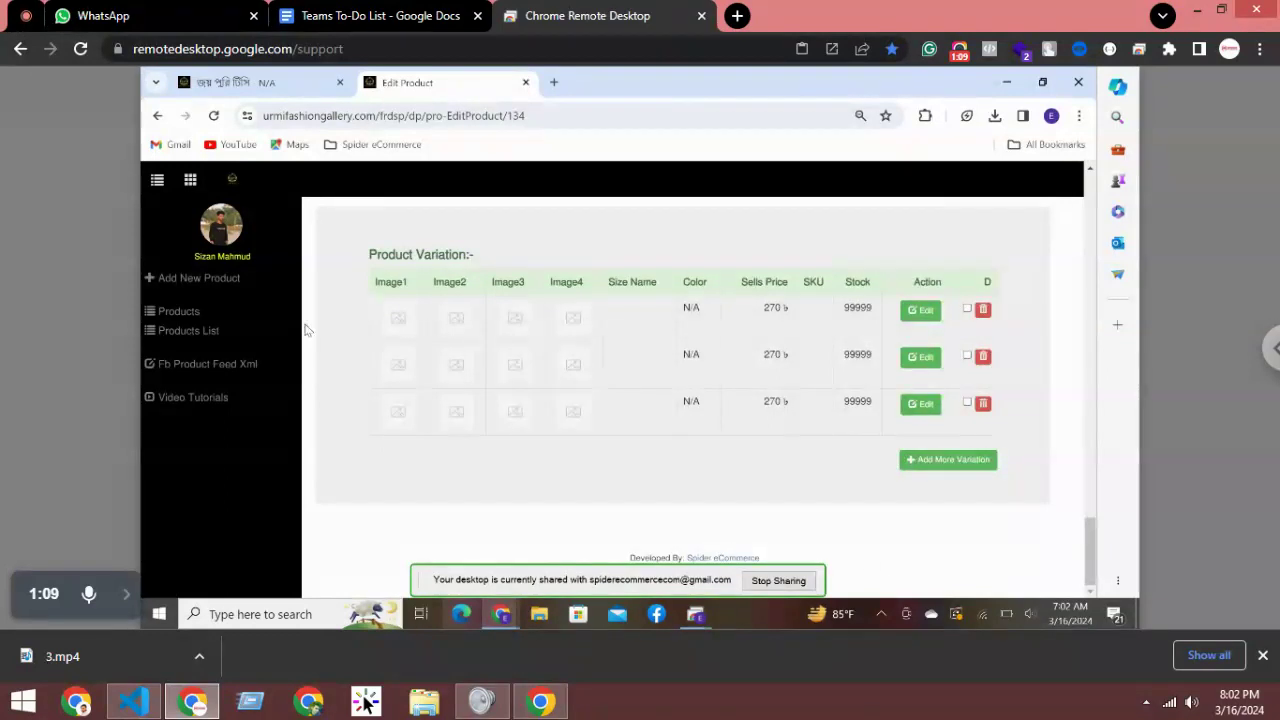
# Upload image '1' from Downloads as the first variation row's Image1
pyautogui.click(400, 328)
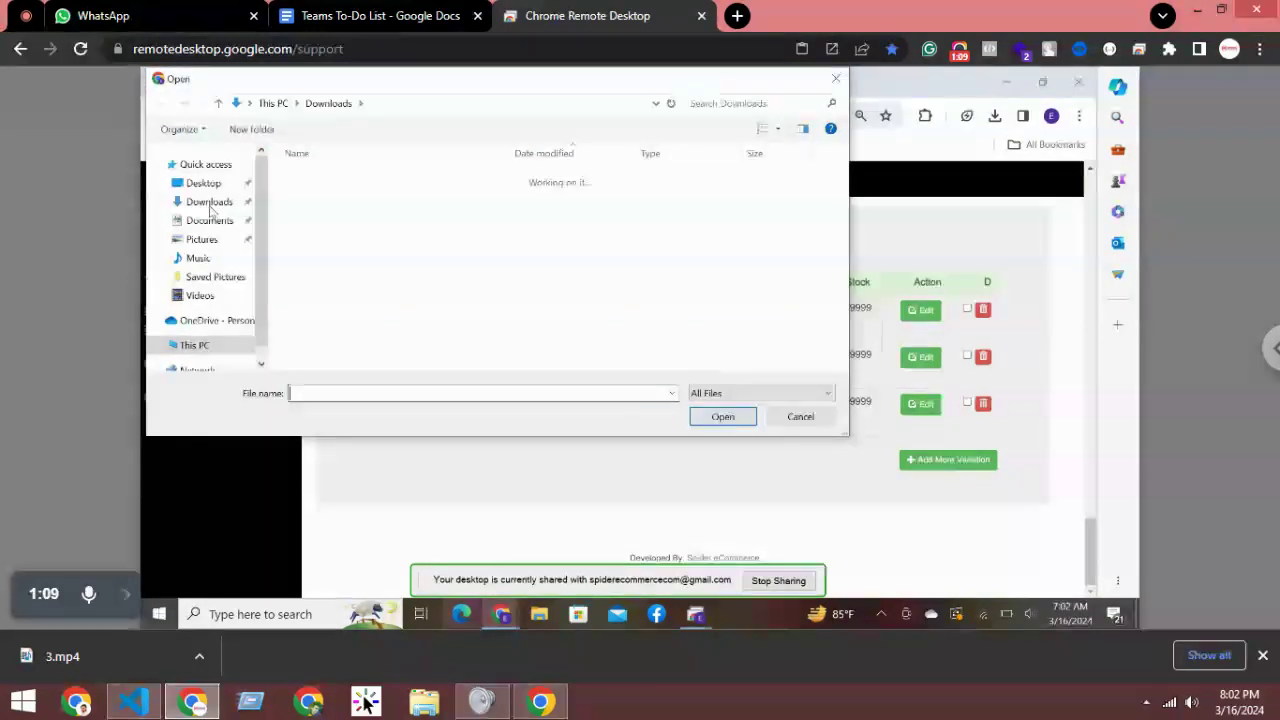
pyautogui.click(210, 204)
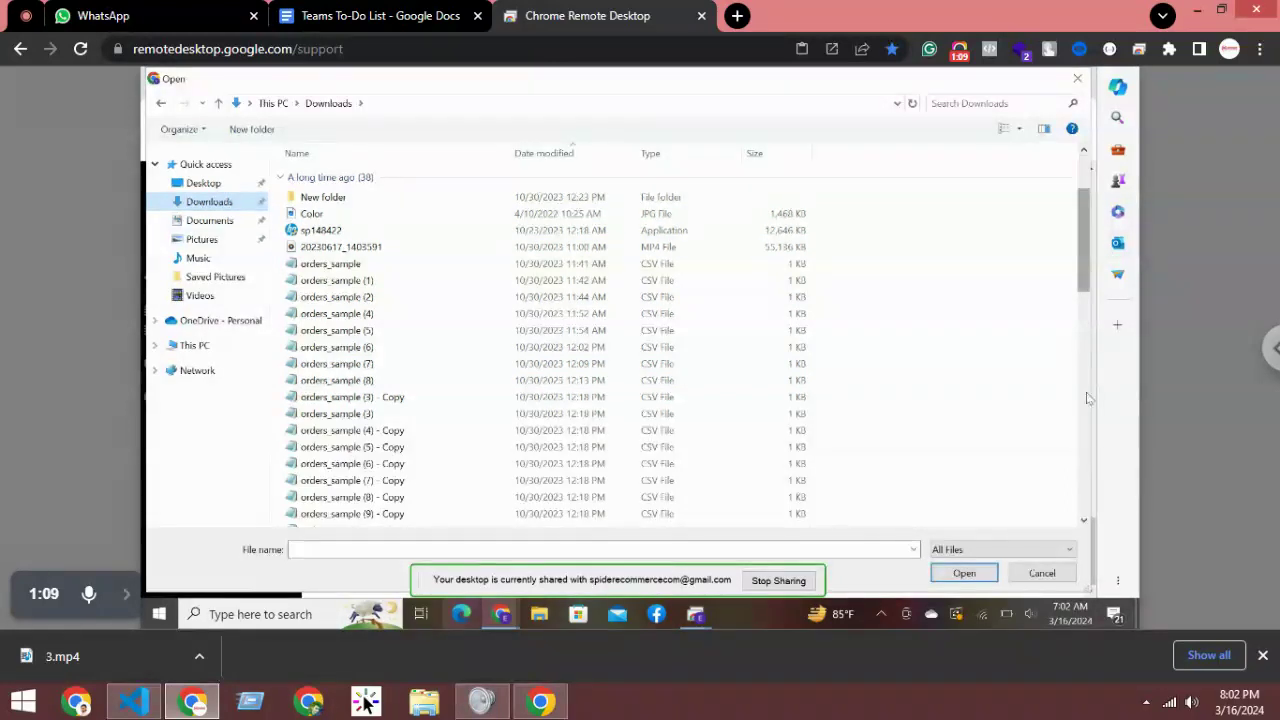
pyautogui.moveTo(1088, 290); pyautogui.dragTo(1090, 540)
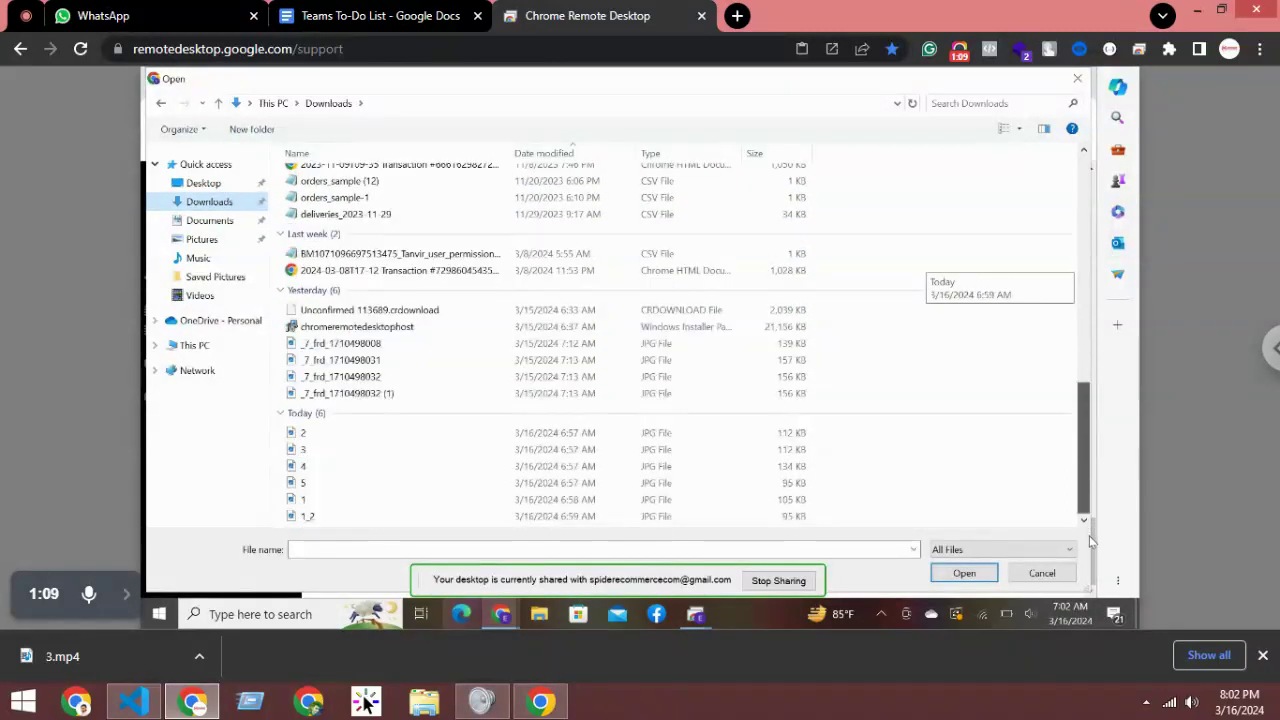
pyautogui.click(323, 500)
pyautogui.click(962, 574)
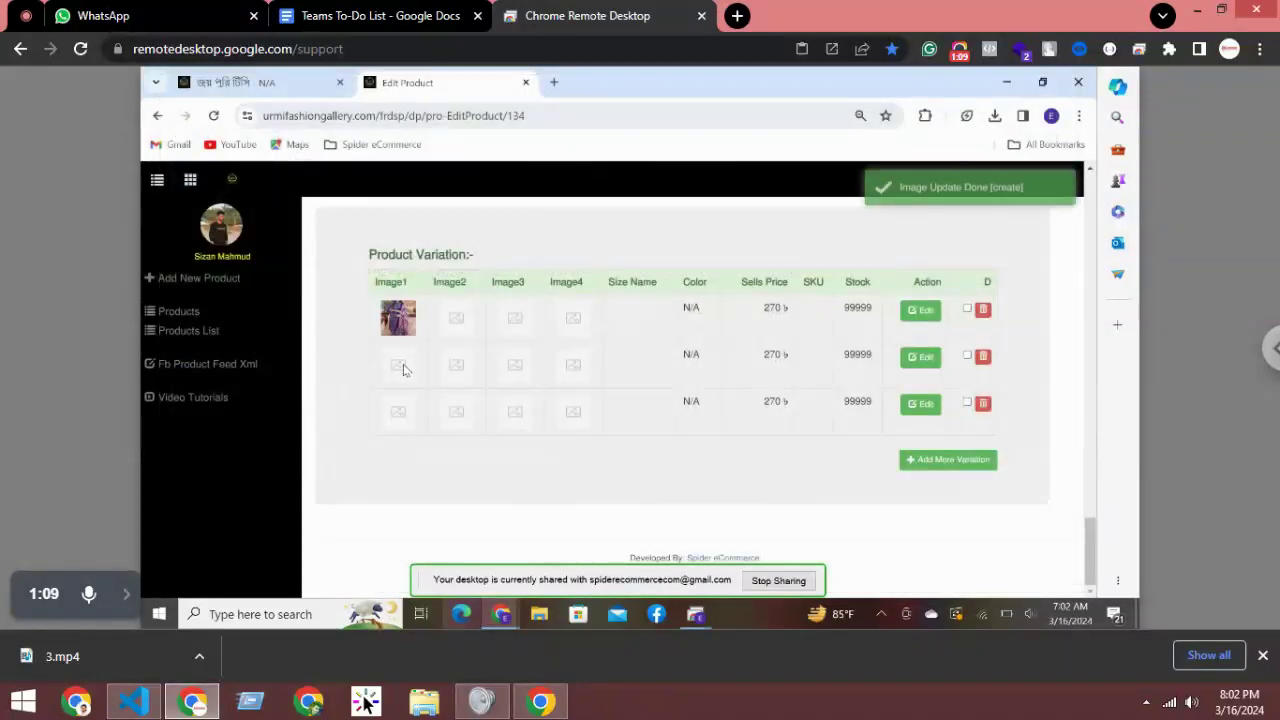
# Upload image '1_2' as the second row's Image1 and tick the empty third row for deletion
pyautogui.click(398, 368)
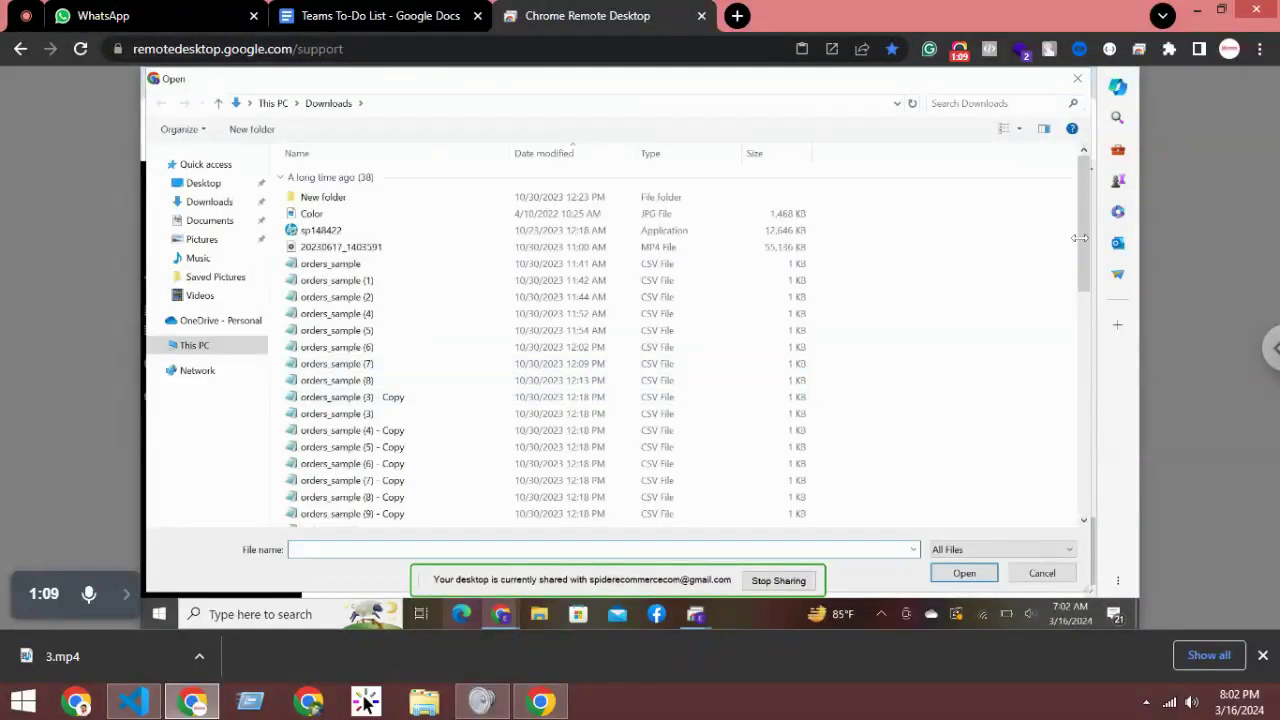
pyautogui.moveTo(1085, 270); pyautogui.dragTo(1078, 524)
pyautogui.click(322, 518)
pyautogui.click(962, 576)
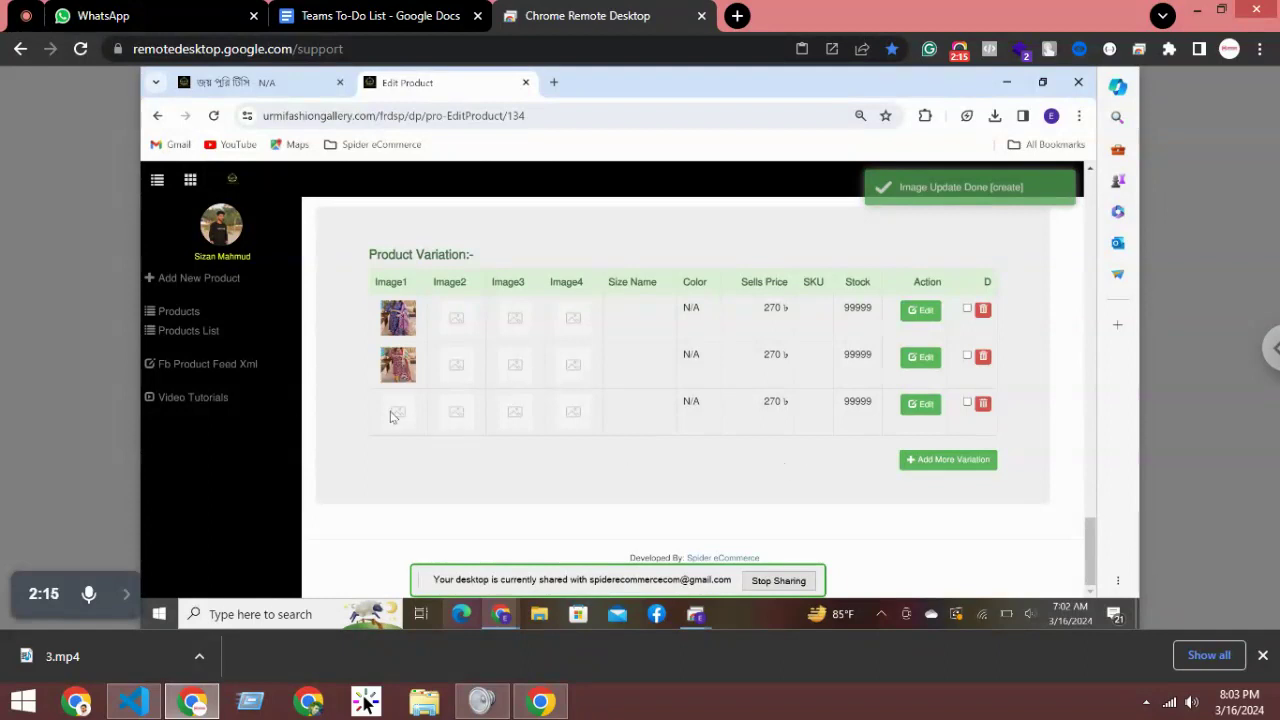
pyautogui.click(967, 403)
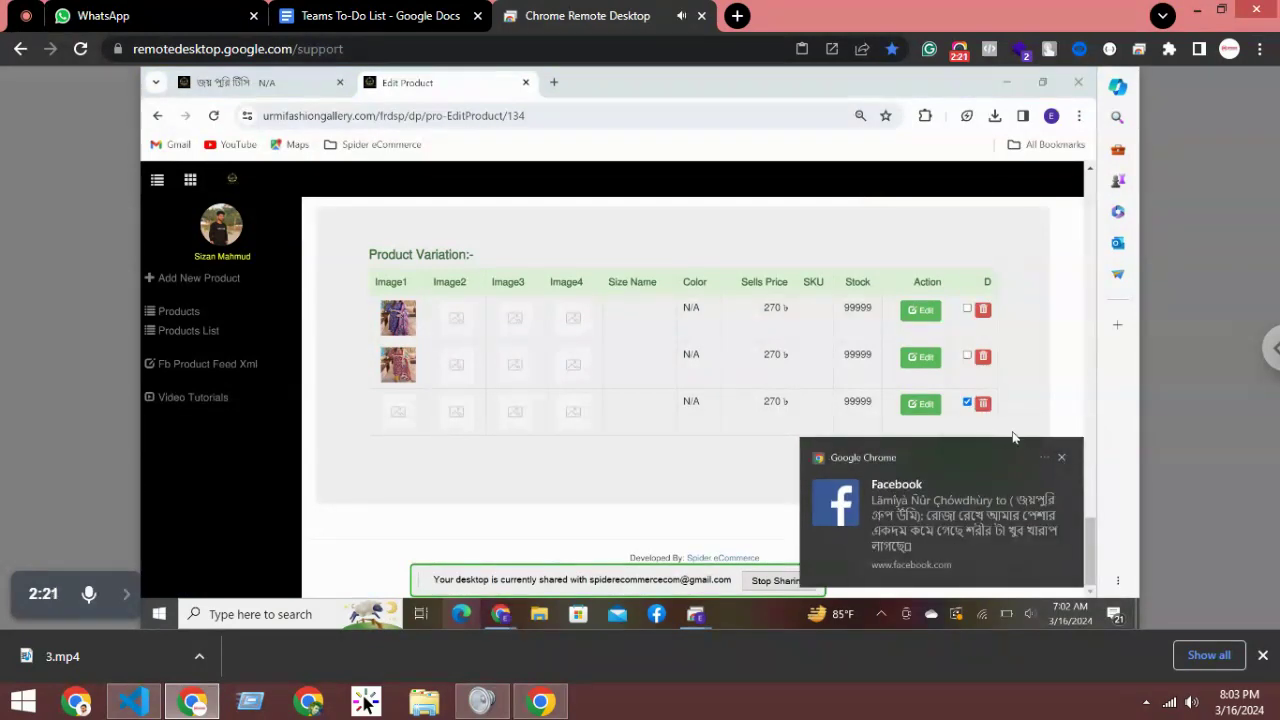
# Confirm deleting the third row and open the product's landing page, priced 270 taka
pyautogui.click(982, 405)
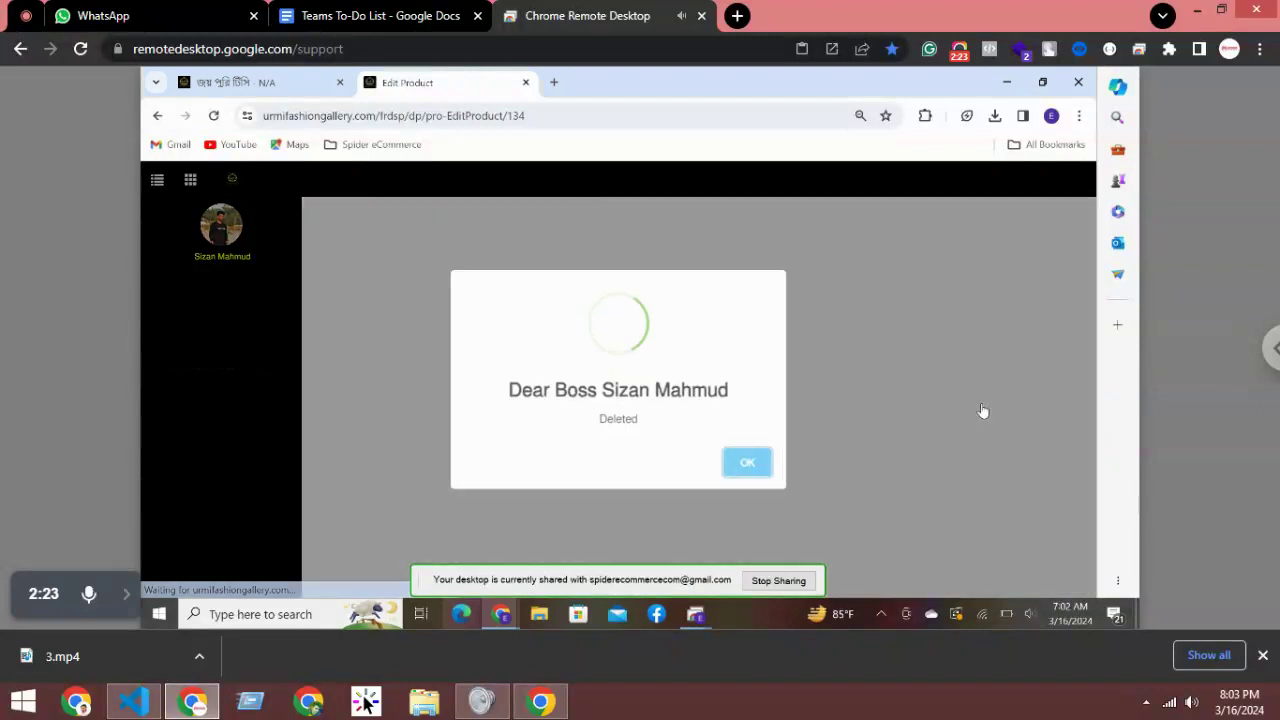
pyautogui.click(728, 456)
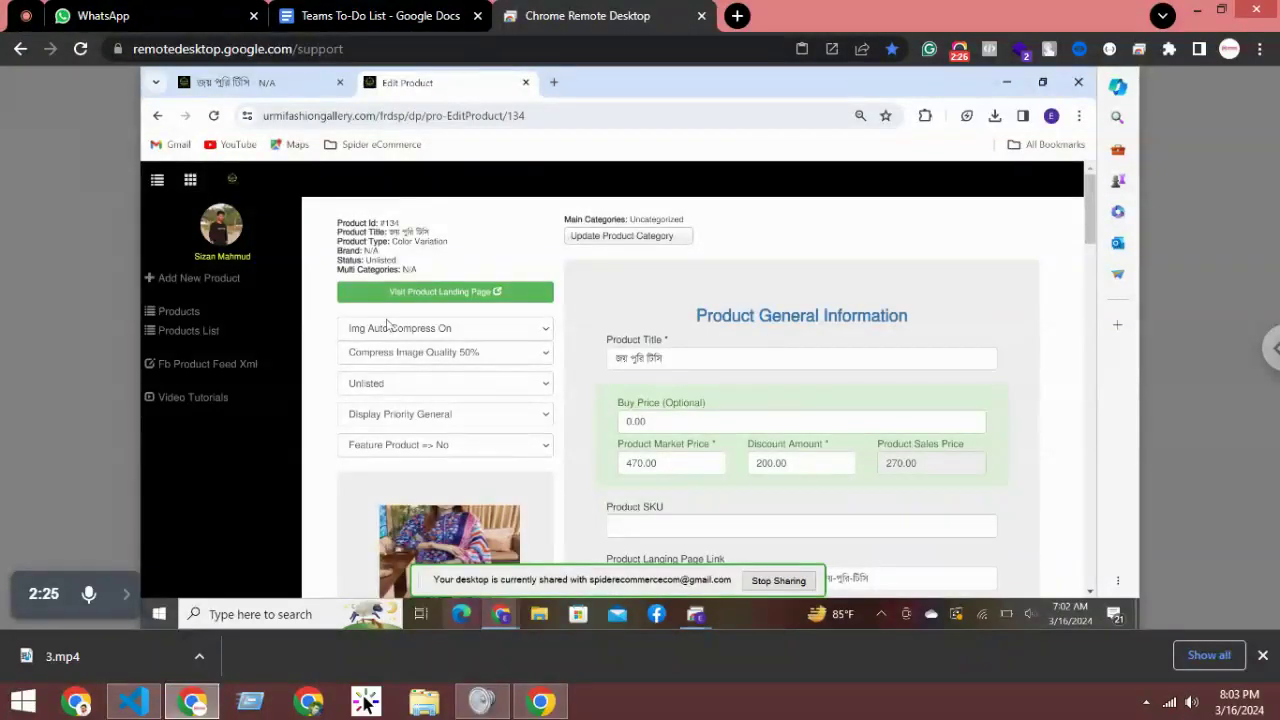
pyautogui.click(438, 293)
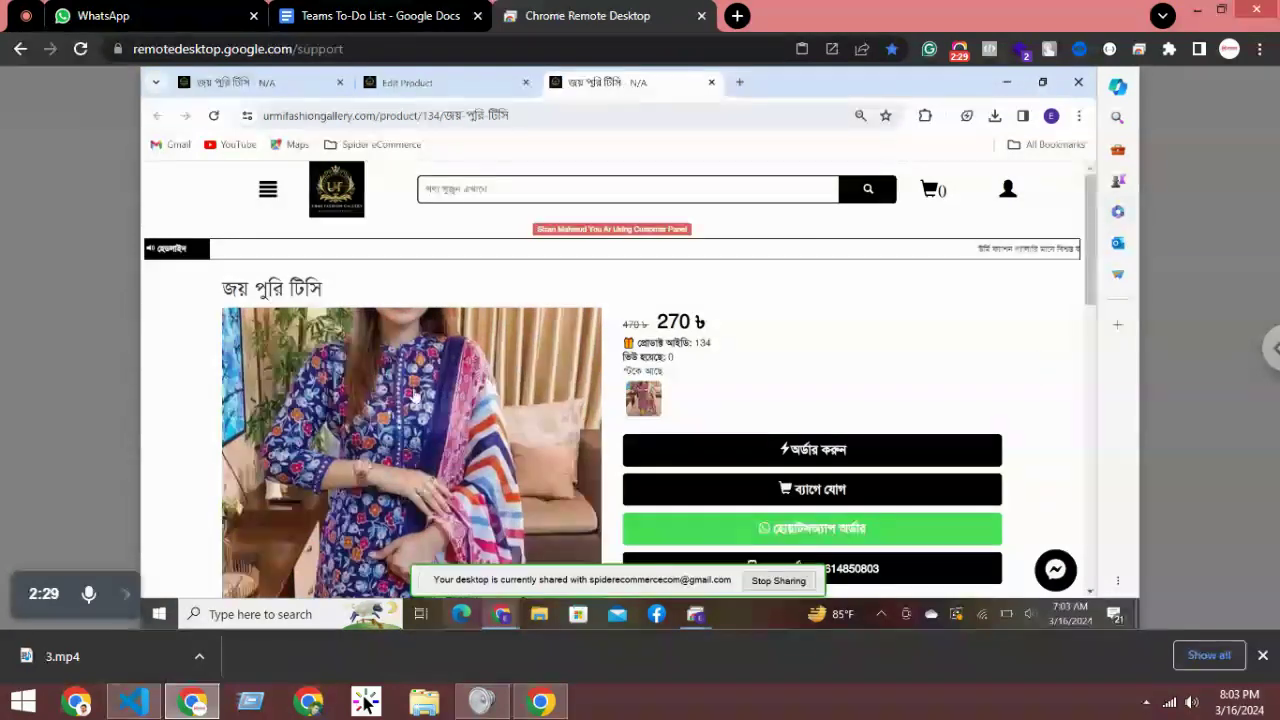
pyautogui.scroll(-2, 600, 350)
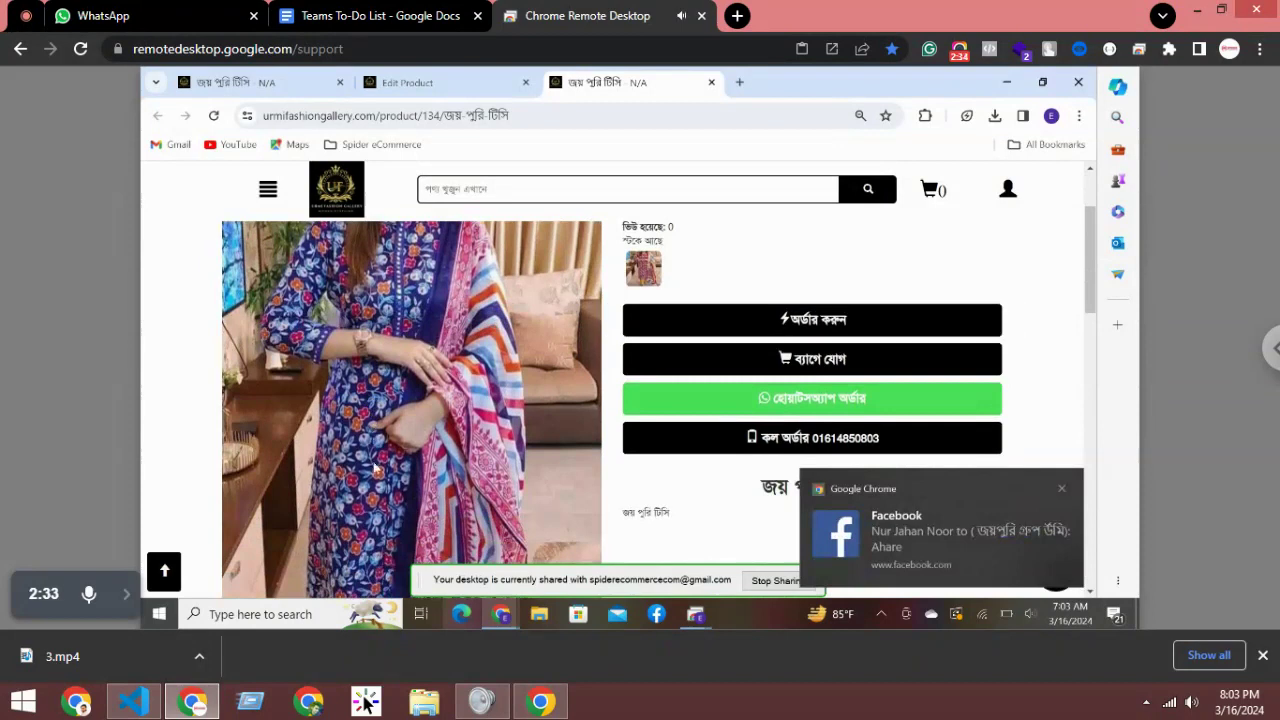
pyautogui.scroll(-3, 377, 477)
pyautogui.scroll(-1, 660, 425)
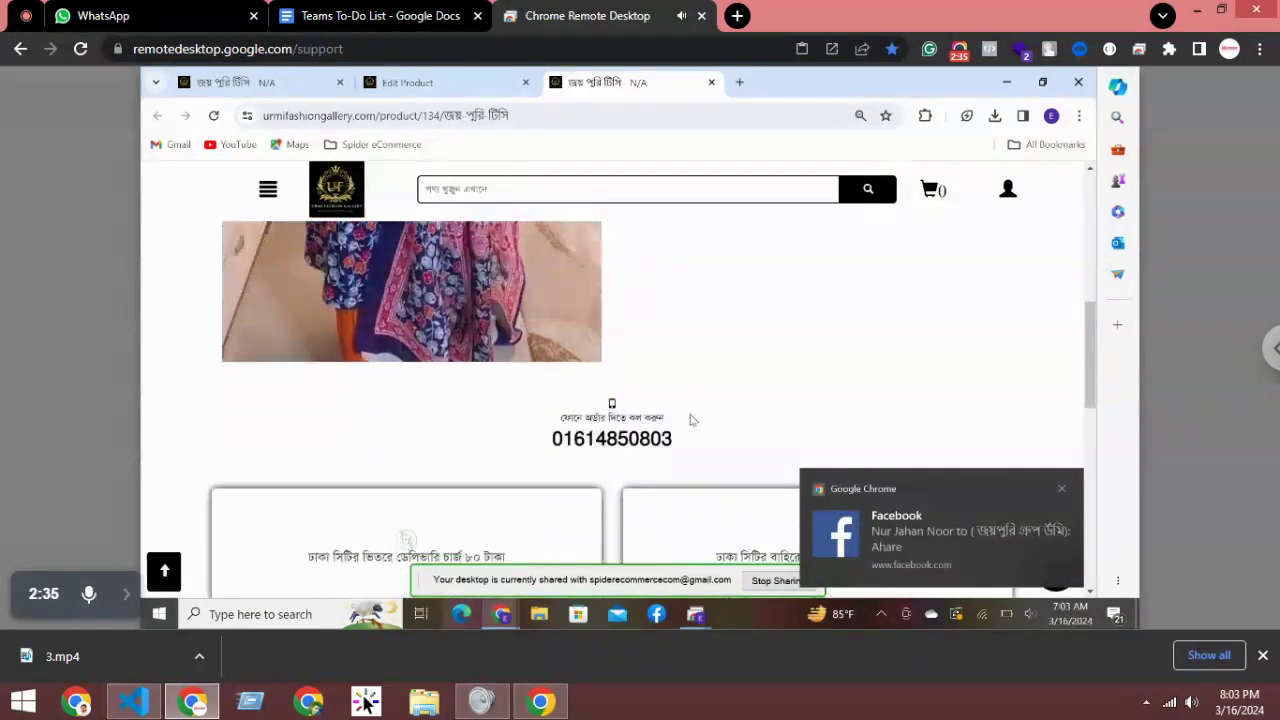
pyautogui.scroll(1, 692, 416)
pyautogui.scroll(2, 740, 400)
pyautogui.scroll(2, 790, 392)
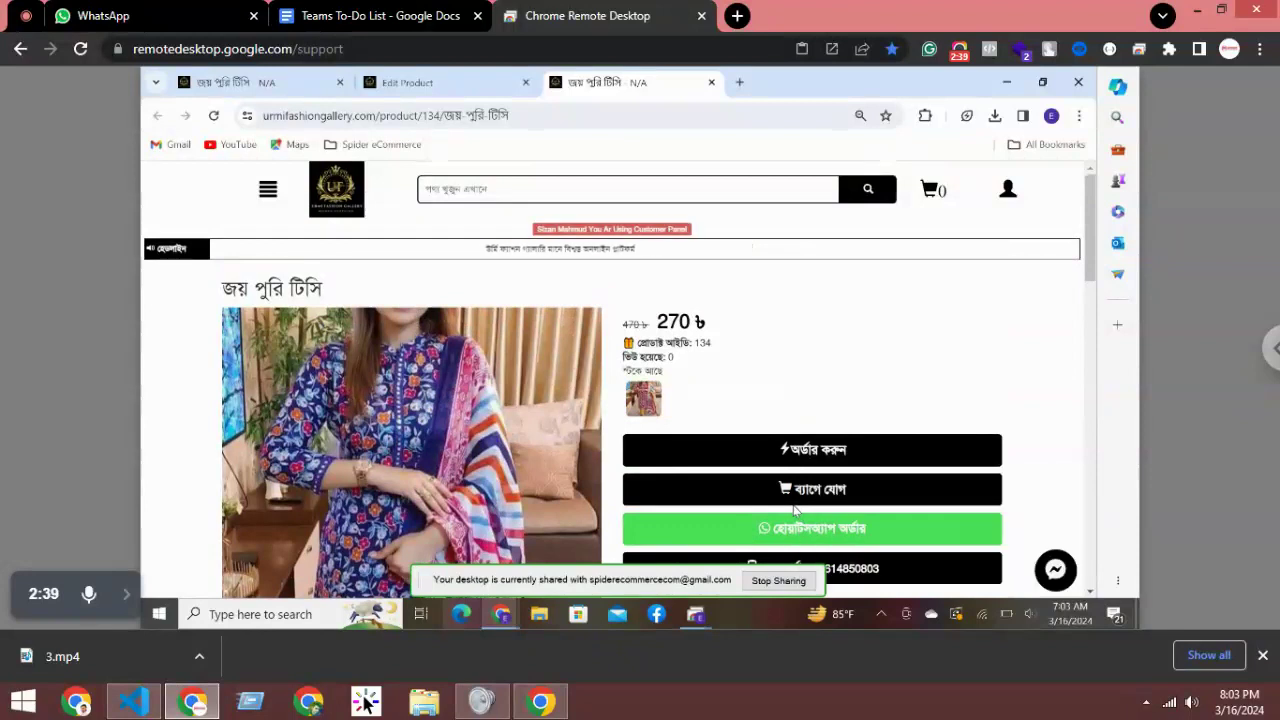
pyautogui.scroll(-1, 667, 455)
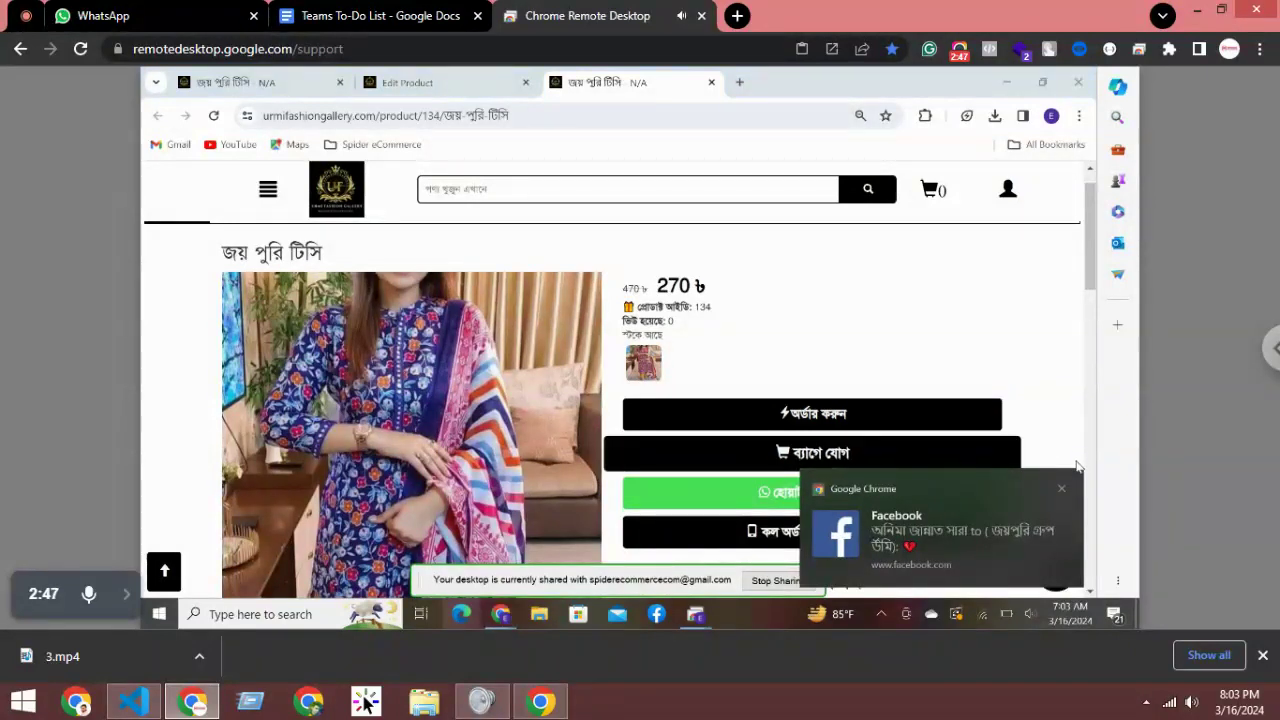
# Use Add to bag to check both colour variations are offered, then close the list
pyautogui.click(1061, 488)
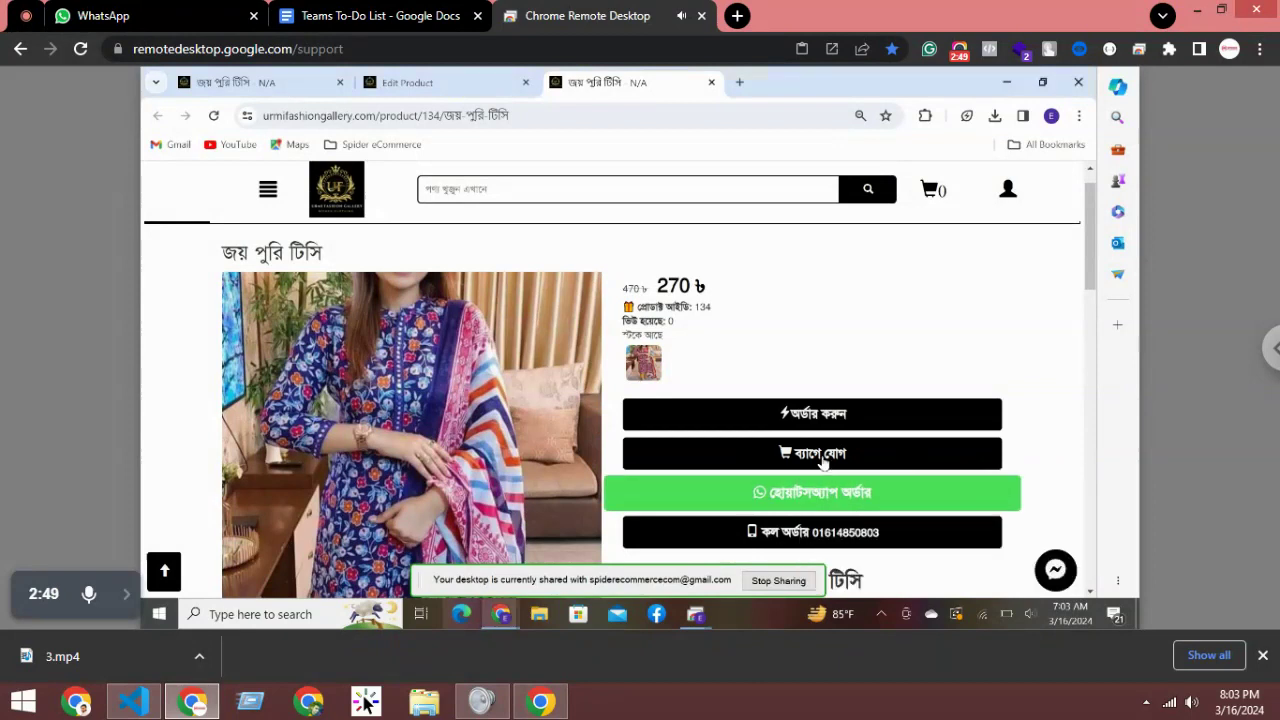
pyautogui.click(815, 453)
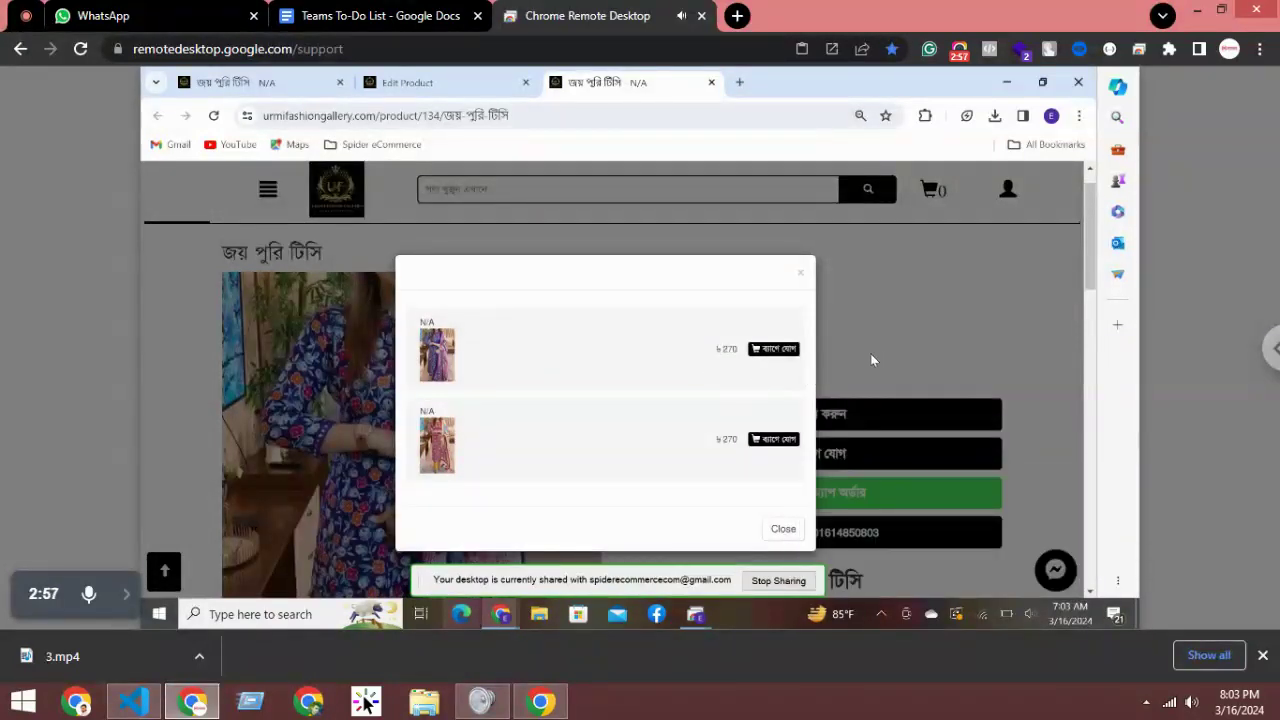
pyautogui.click(801, 272)
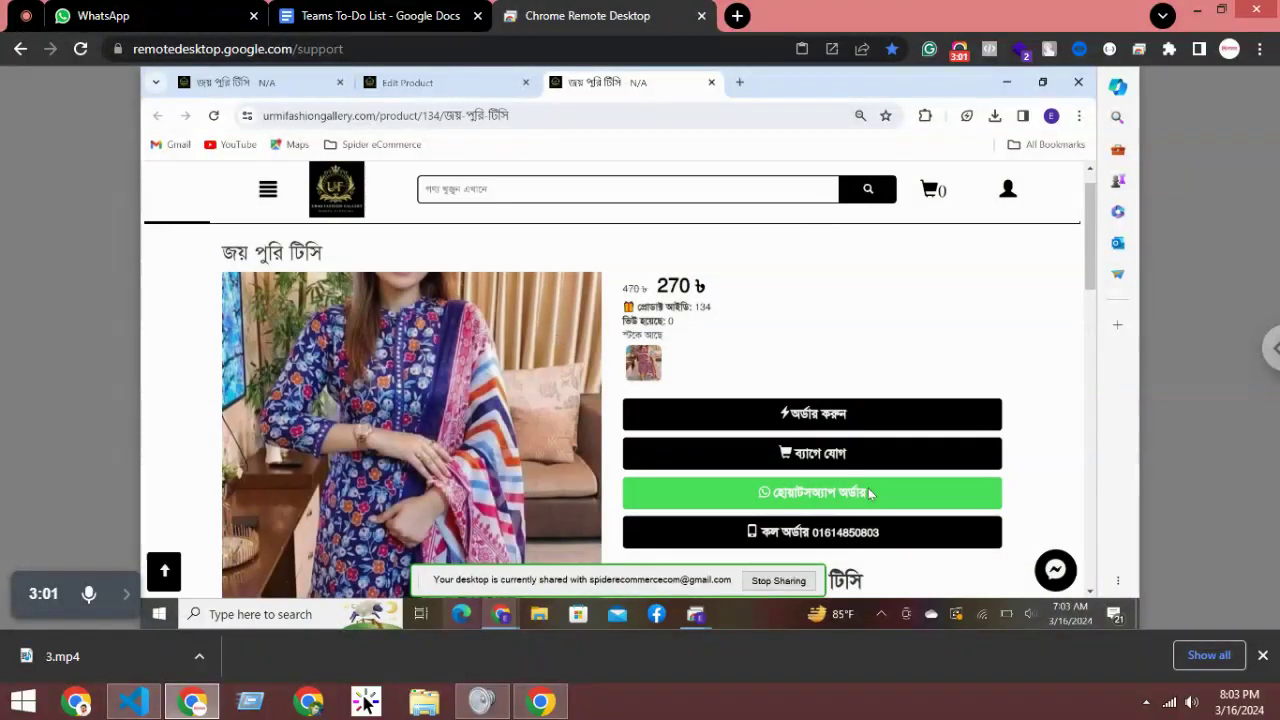
pyautogui.scroll(-5, 446, 463)
pyautogui.scroll(-3, 539, 460)
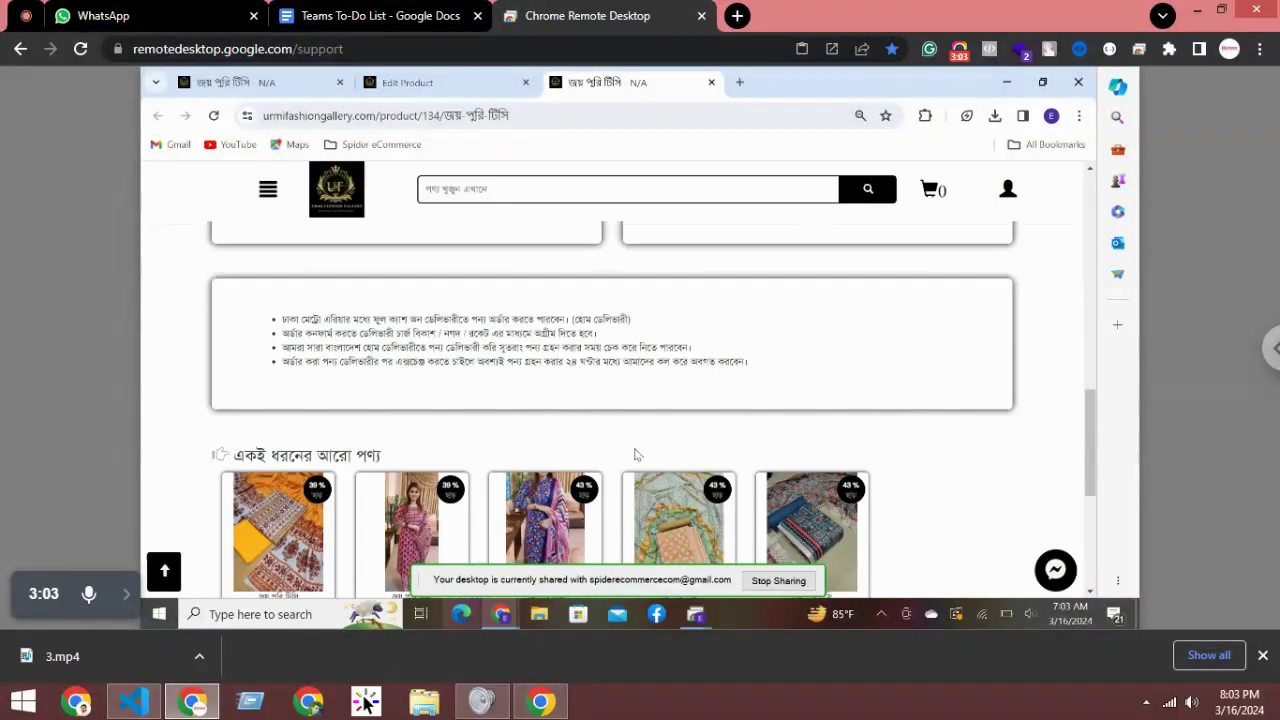
pyautogui.scroll(3, 461, 452)
pyautogui.scroll(5, 520, 400)
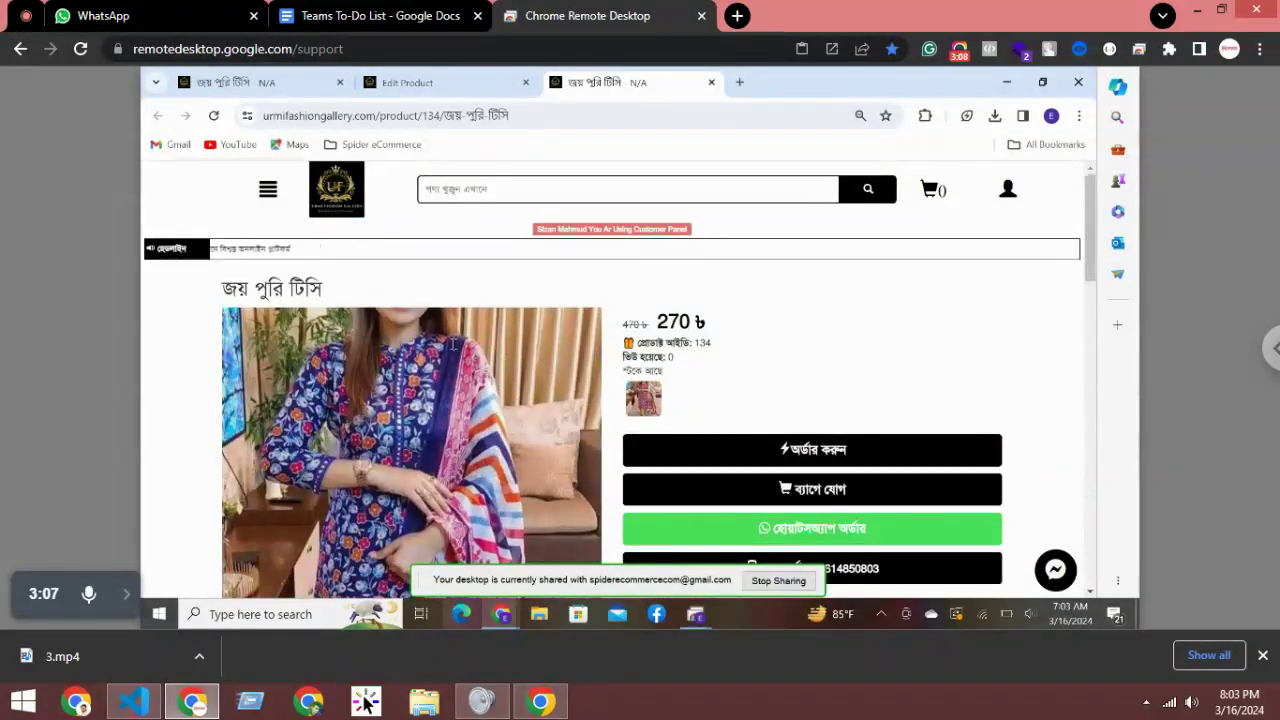
# Set product #134's status to Published
pyautogui.click(470, 84)
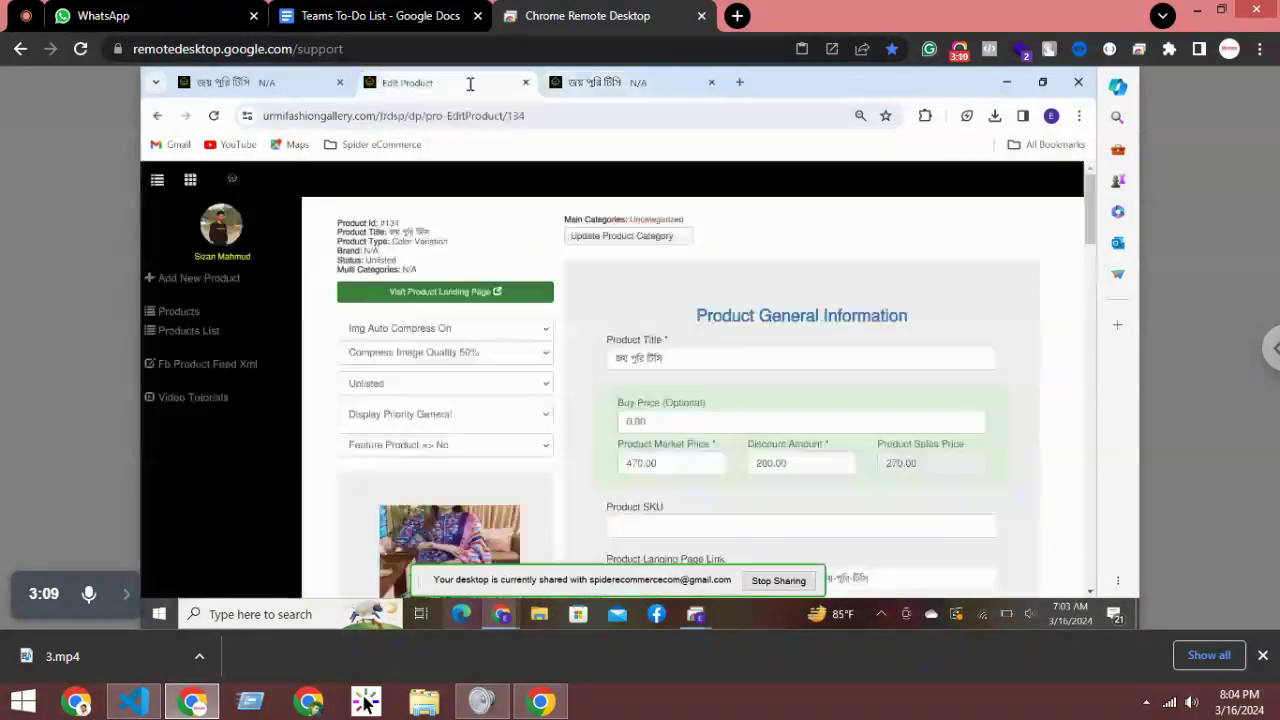
pyautogui.click(393, 385)
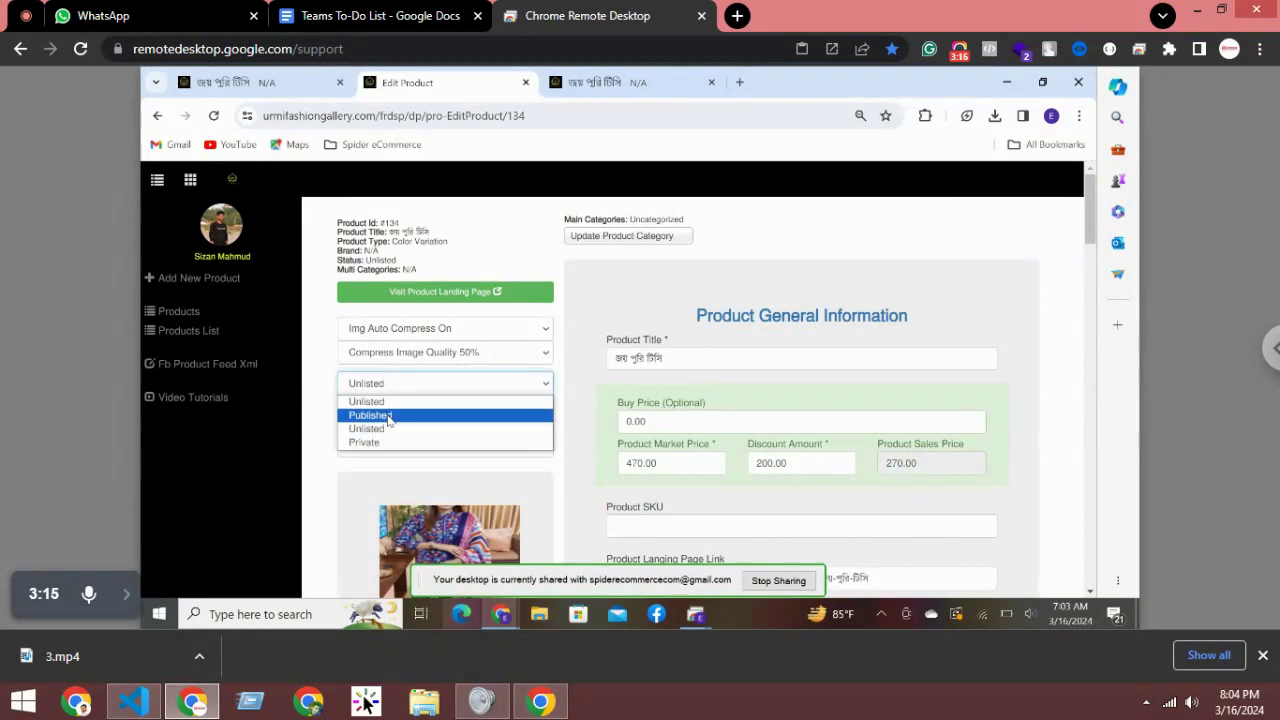
pyautogui.click(370, 414)
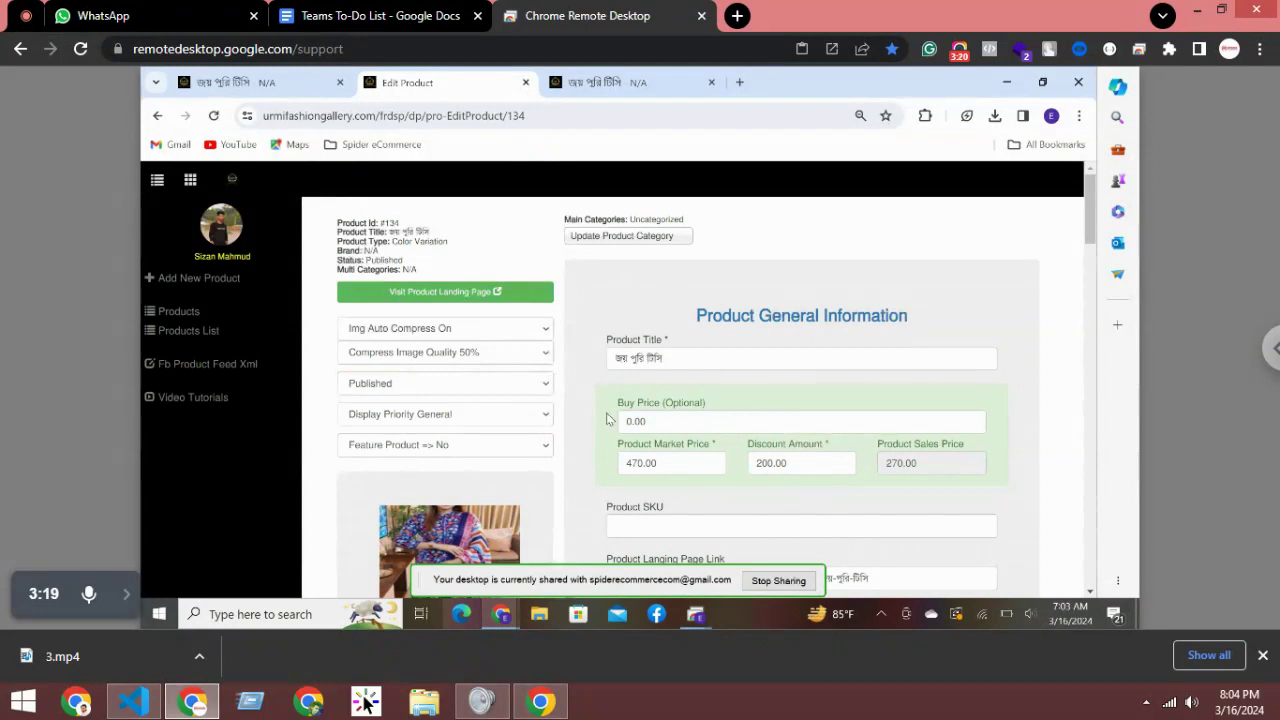
# Add 3 more empty variation rows below the two image variations
pyautogui.scroll(-5, 450, 440)
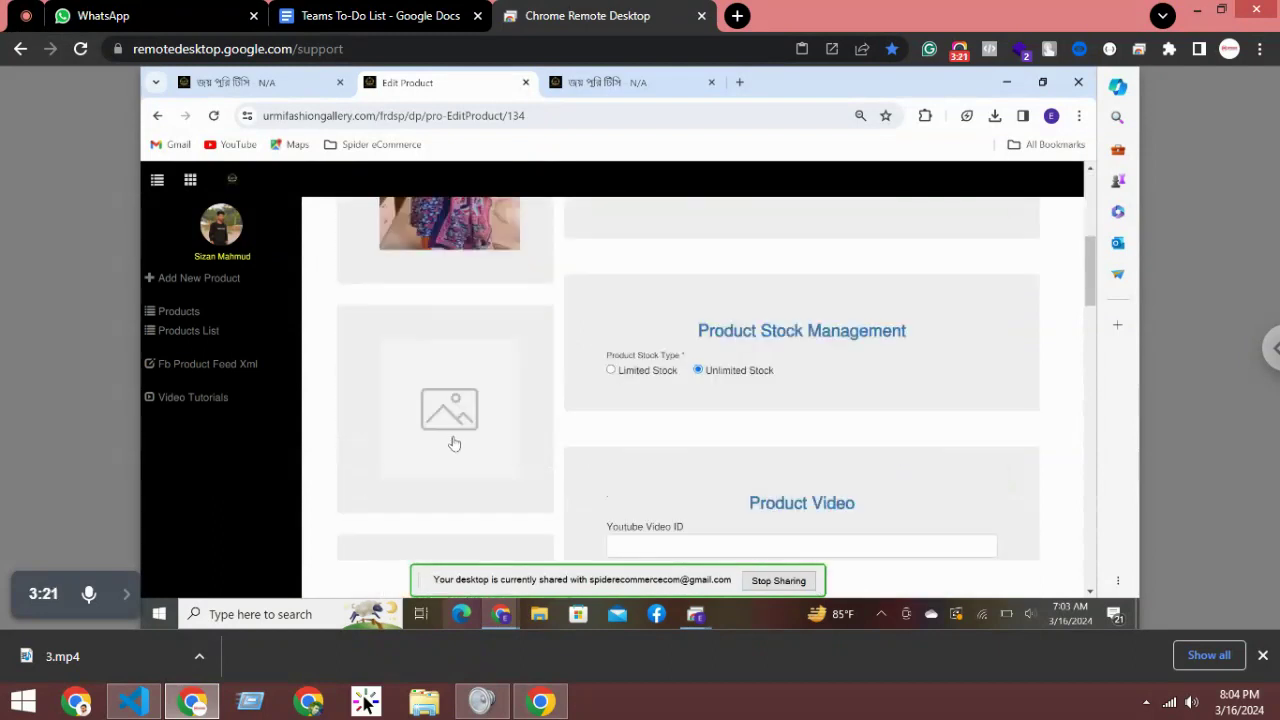
pyautogui.scroll(-2, 494, 363)
pyautogui.scroll(-2, 734, 394)
pyautogui.scroll(-2, 740, 418)
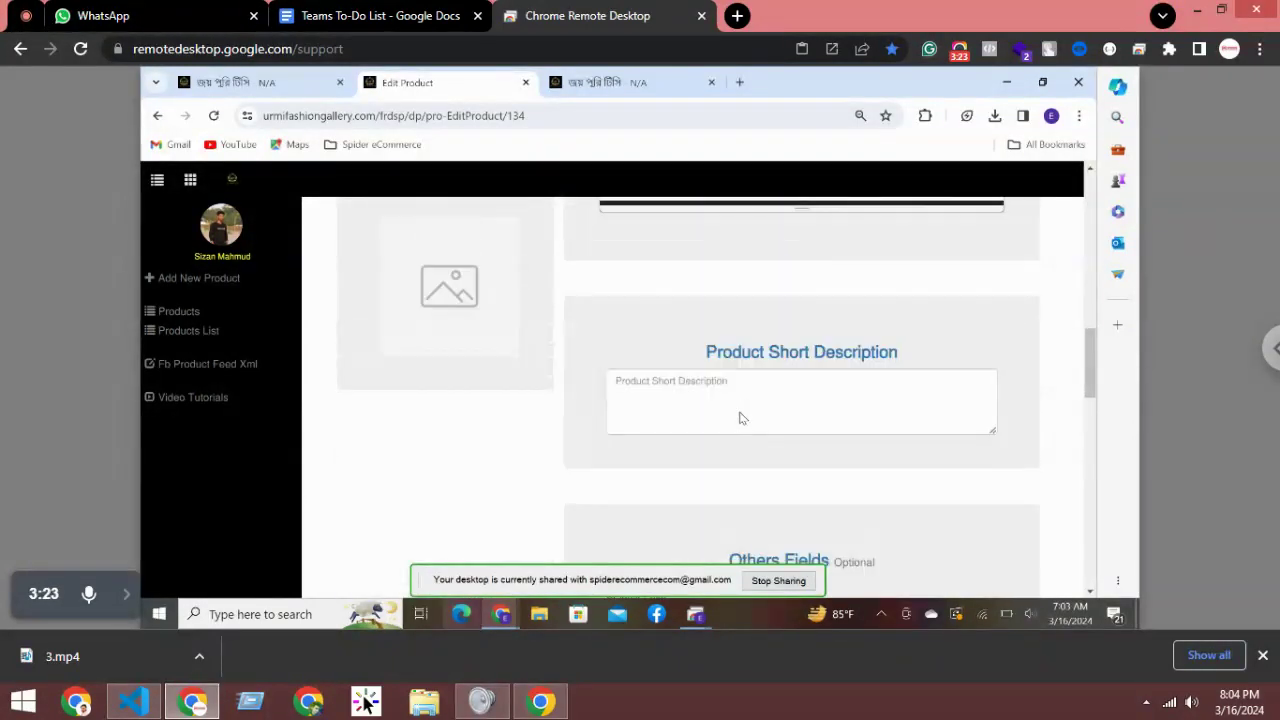
pyautogui.scroll(-5, 740, 418)
pyautogui.scroll(-5, 737, 412)
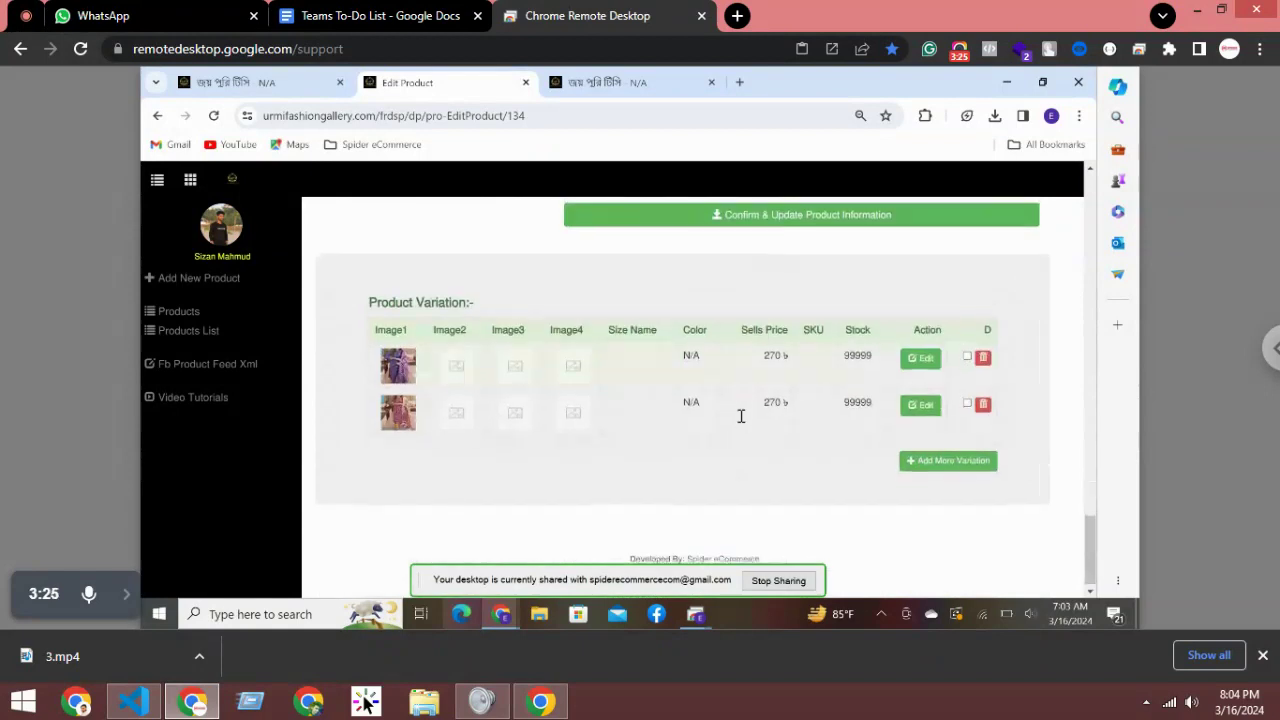
pyautogui.click(931, 462)
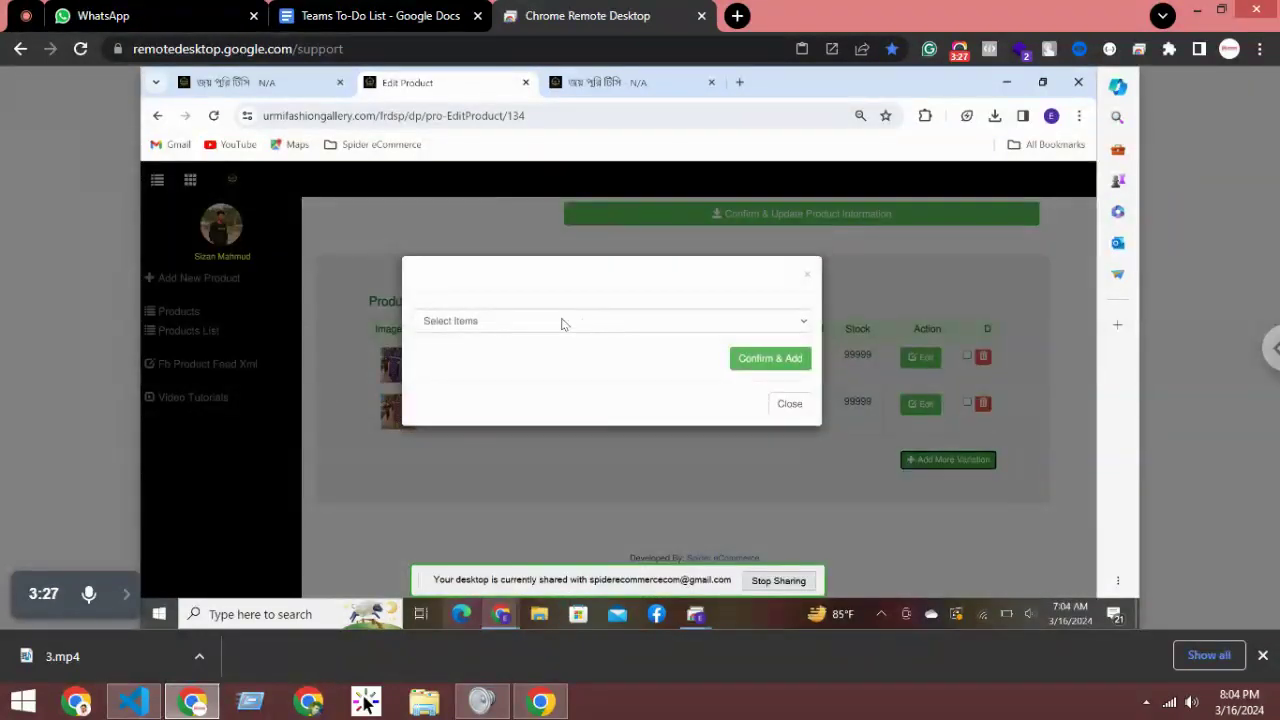
pyautogui.click(500, 322)
pyautogui.click(470, 380)
pyautogui.click(777, 360)
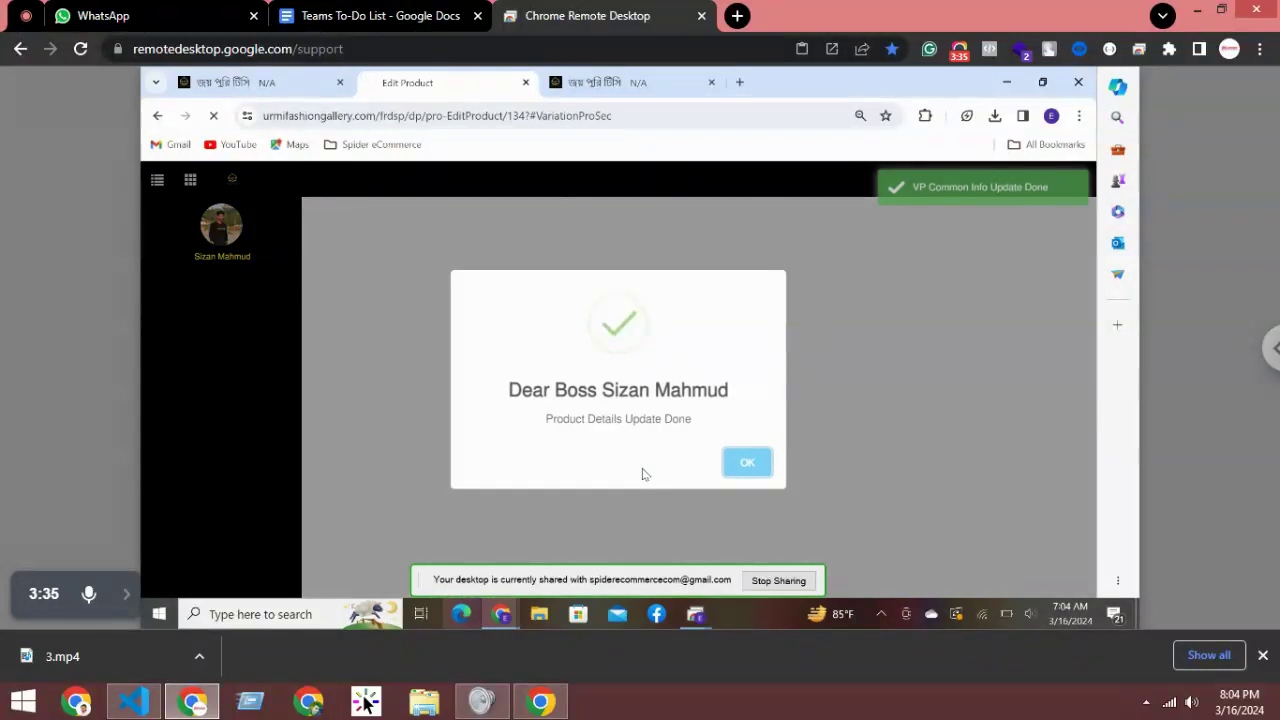
pyautogui.scroll(-2, 642, 469)
pyautogui.scroll(-5, 640, 449)
pyautogui.scroll(-5, 514, 440)
pyautogui.scroll(-3, 545, 449)
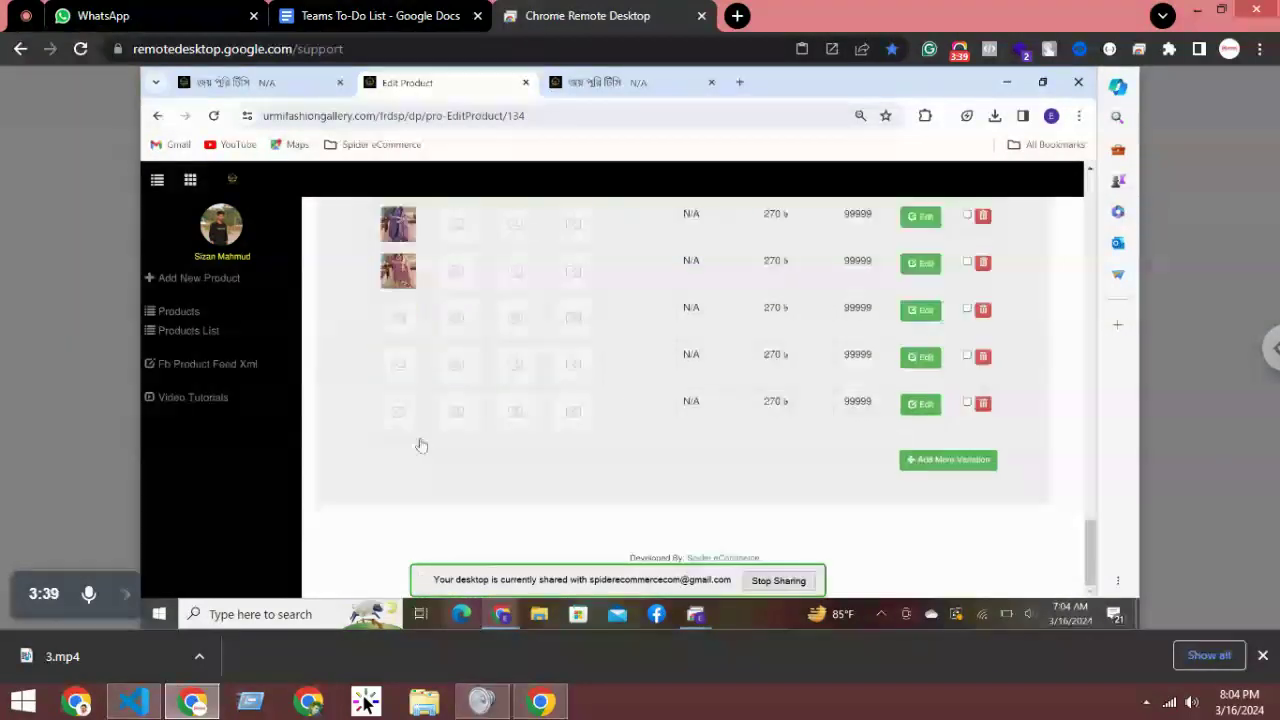
# Delete two blank variation rows, confirming each Deleted dialog
pyautogui.click(981, 311)
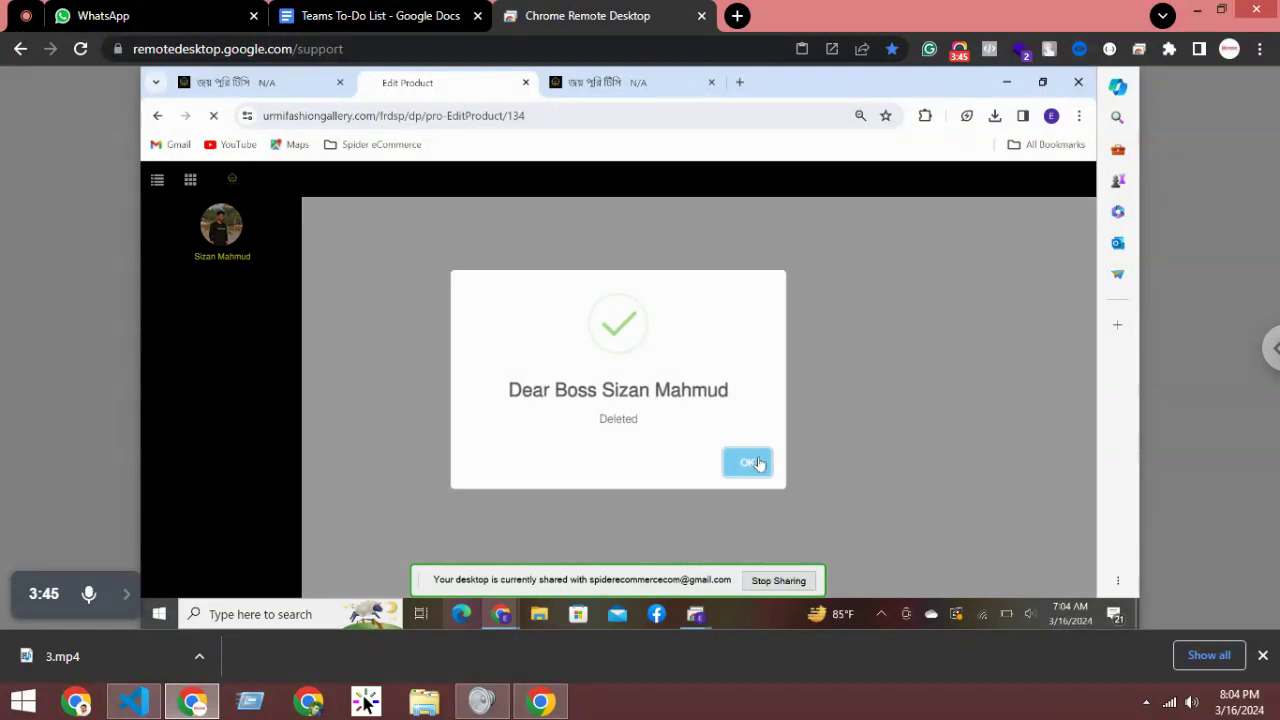
pyautogui.scroll(-3, 728, 420)
pyautogui.scroll(-5, 728, 420)
pyautogui.scroll(-1, 728, 420)
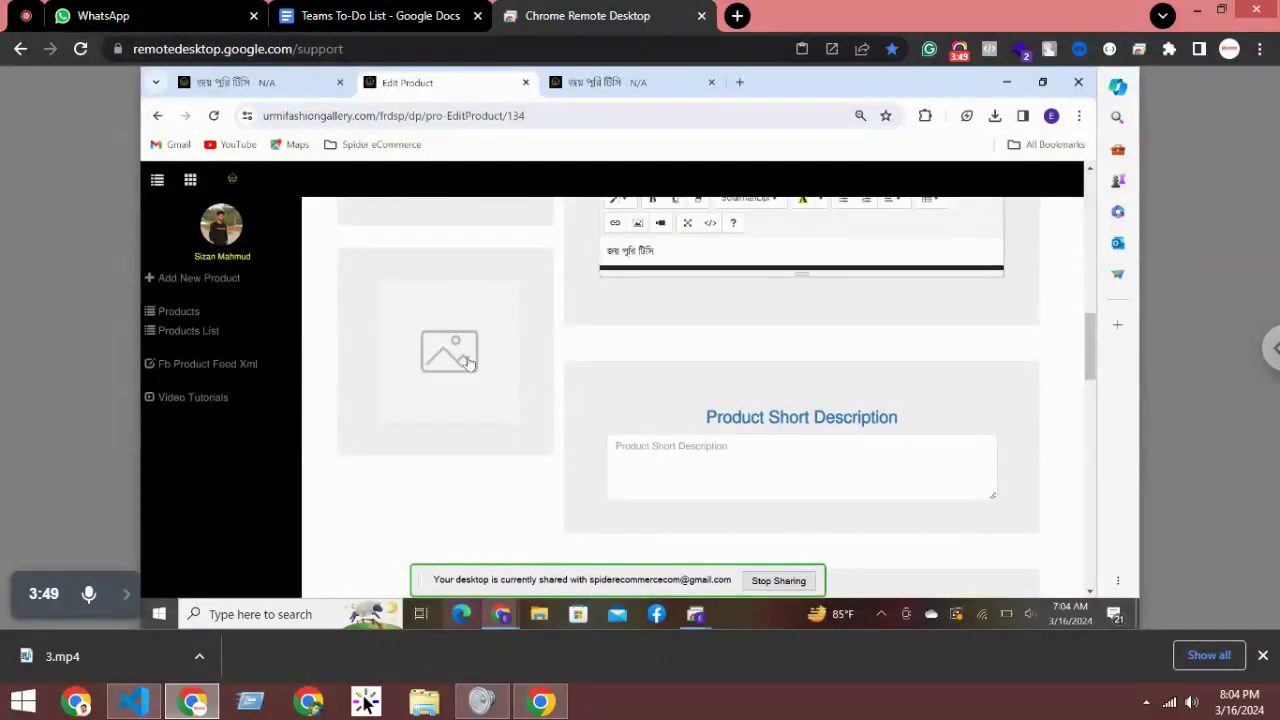
pyautogui.scroll(3, 462, 364)
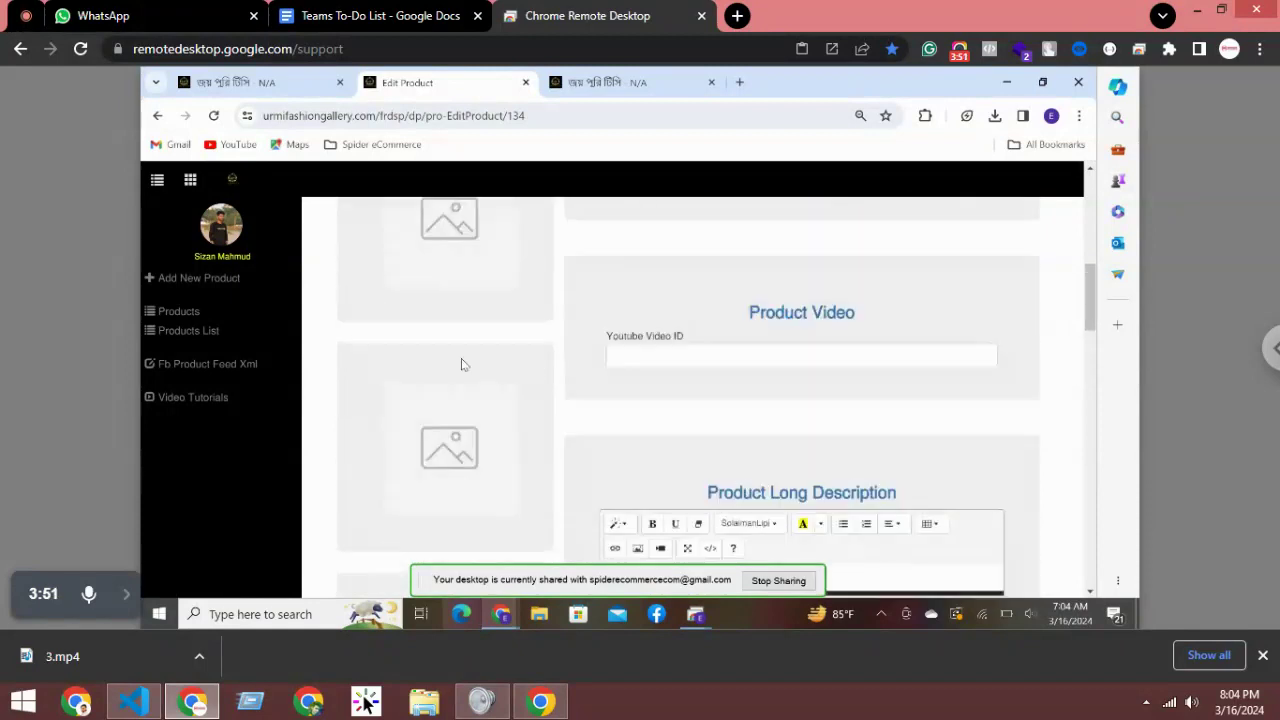
pyautogui.scroll(-5, 462, 370)
pyautogui.scroll(-5, 708, 391)
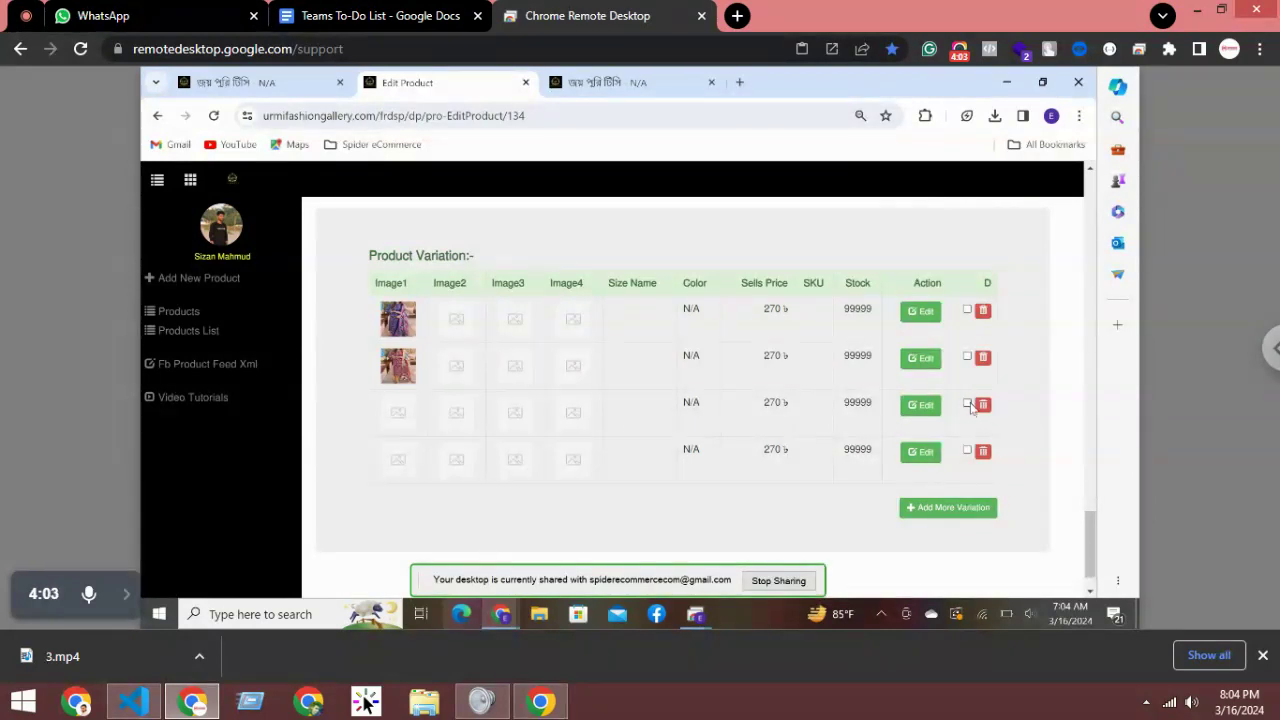
pyautogui.click(981, 406)
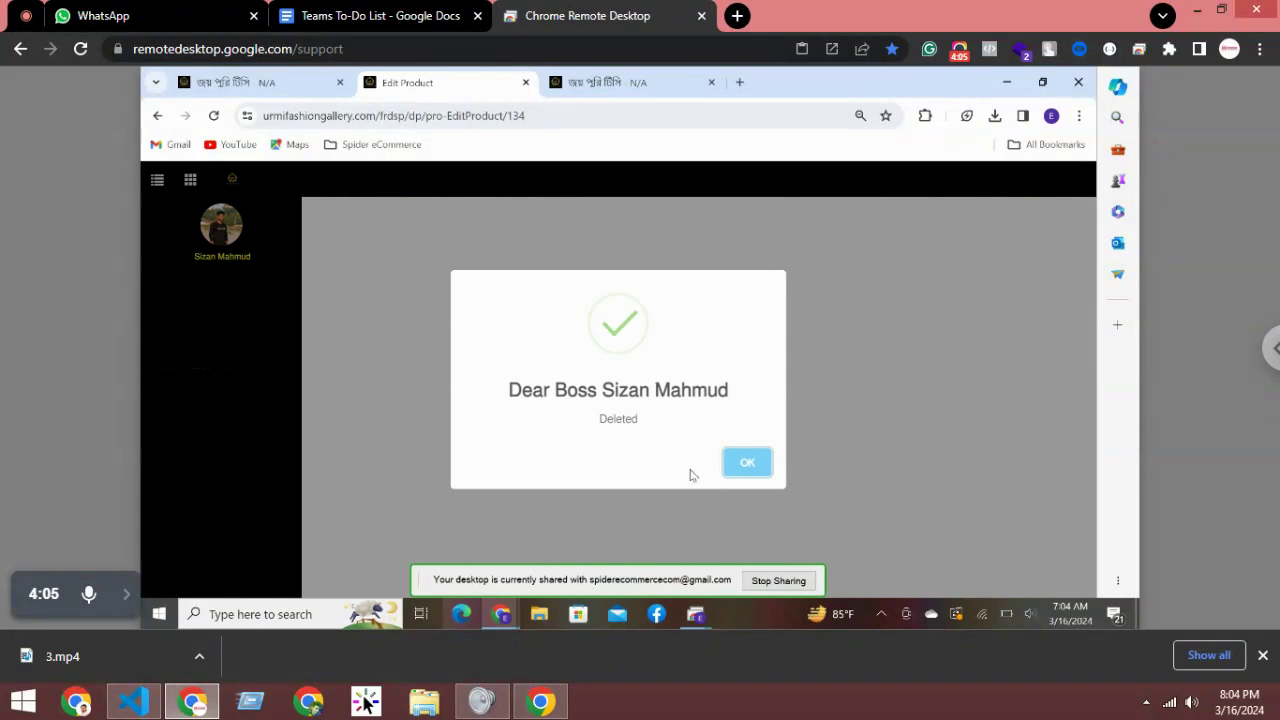
pyautogui.click(755, 470)
# Delete the last blank row, leaving only the two photo variations
pyautogui.scroll(-5, 680, 455)
pyautogui.scroll(-2, 680, 457)
pyautogui.scroll(-3, 680, 457)
pyautogui.scroll(-4, 680, 455)
pyautogui.scroll(-3, 680, 453)
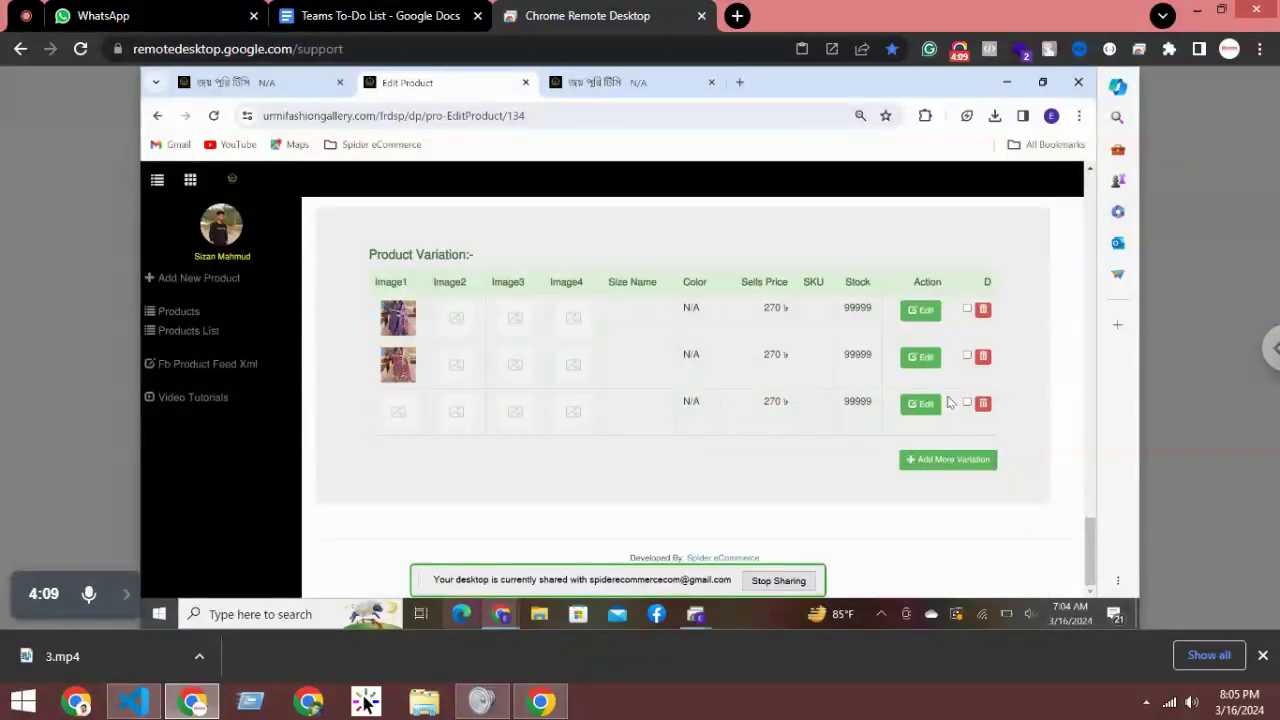
pyautogui.click(982, 403)
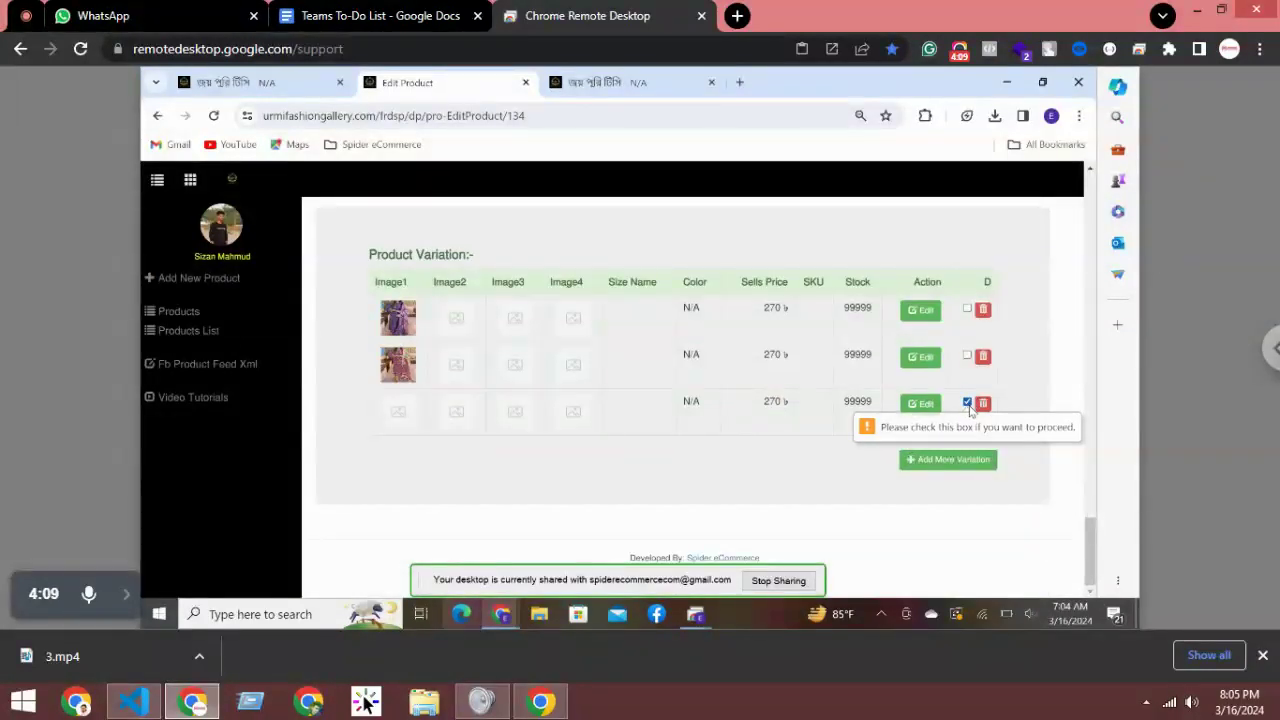
pyautogui.click(983, 404)
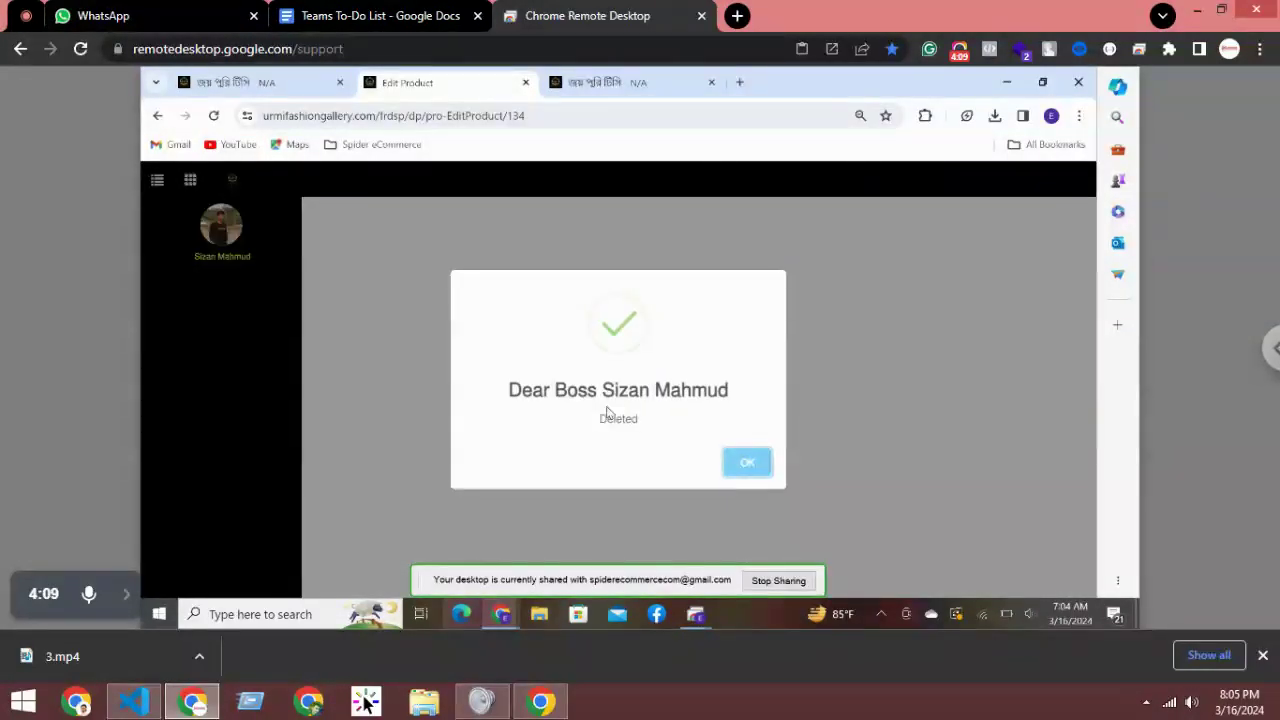
pyautogui.scroll(-10, 440, 430)
pyautogui.scroll(-5, 437, 429)
pyautogui.scroll(-5, 440, 430)
pyautogui.scroll(-3, 444, 431)
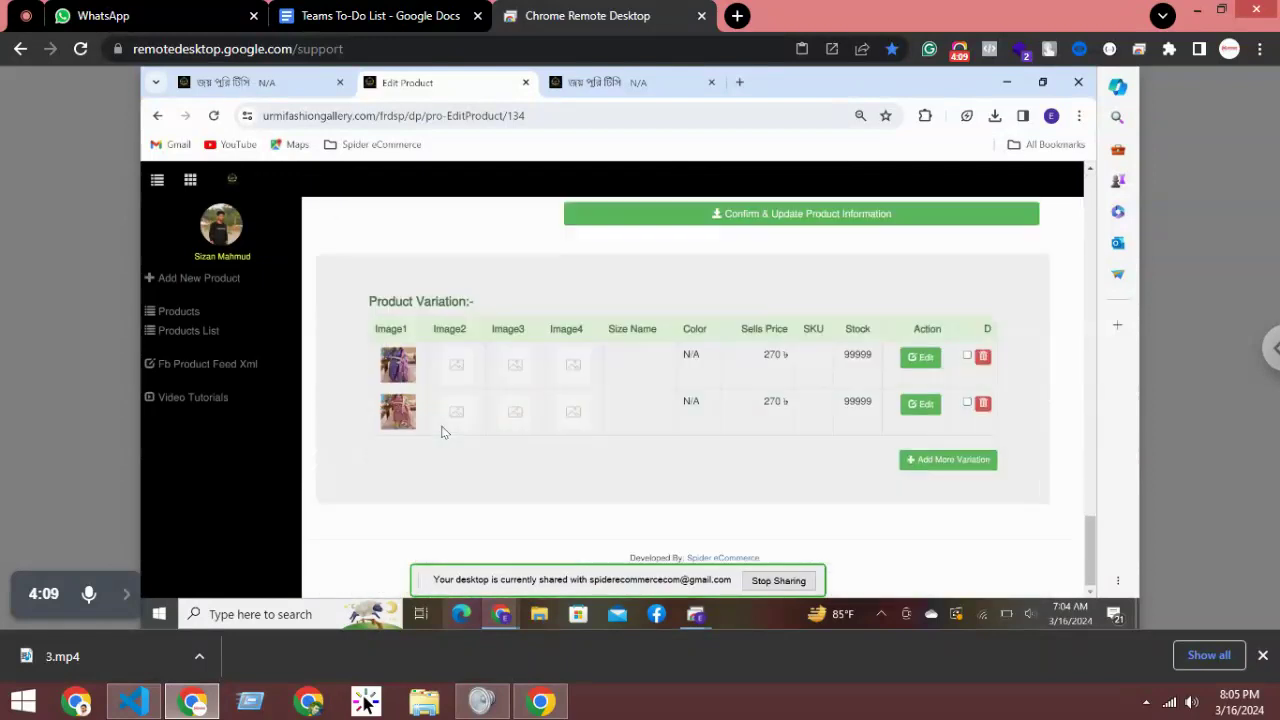
# Open the Products list and delete product #134 from it
pyautogui.click(189, 316)
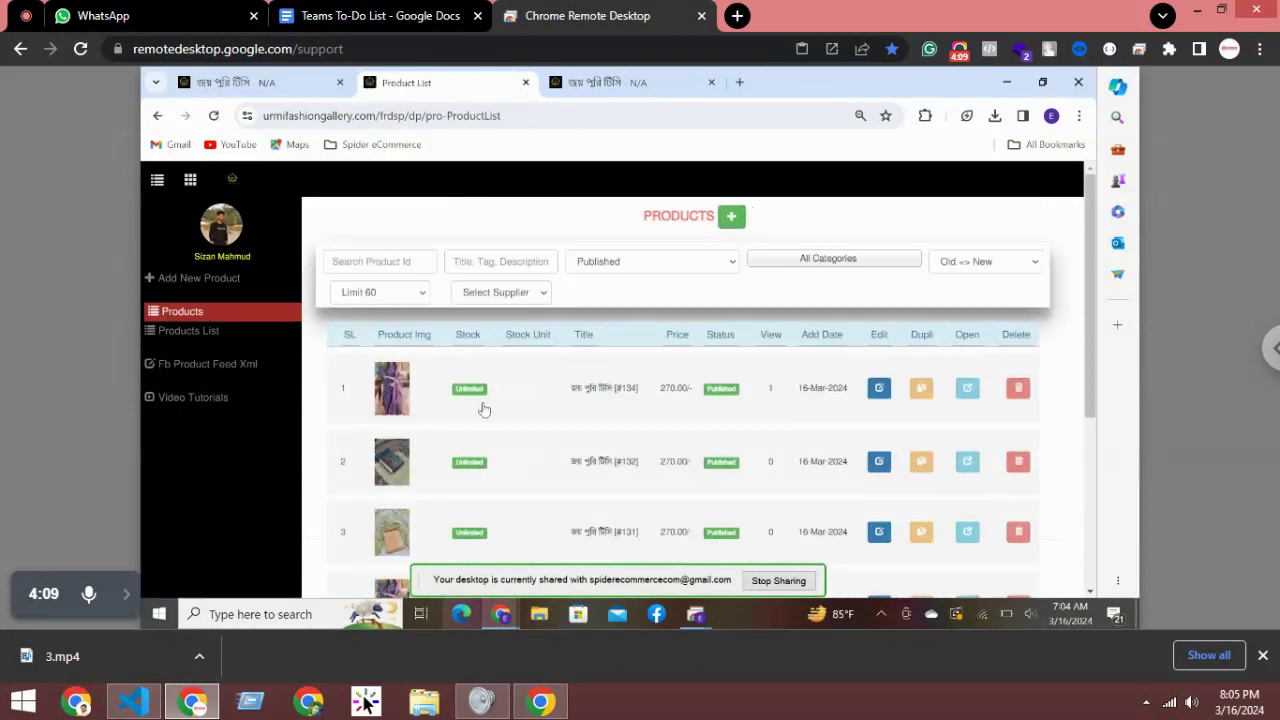
pyautogui.click(1019, 462)
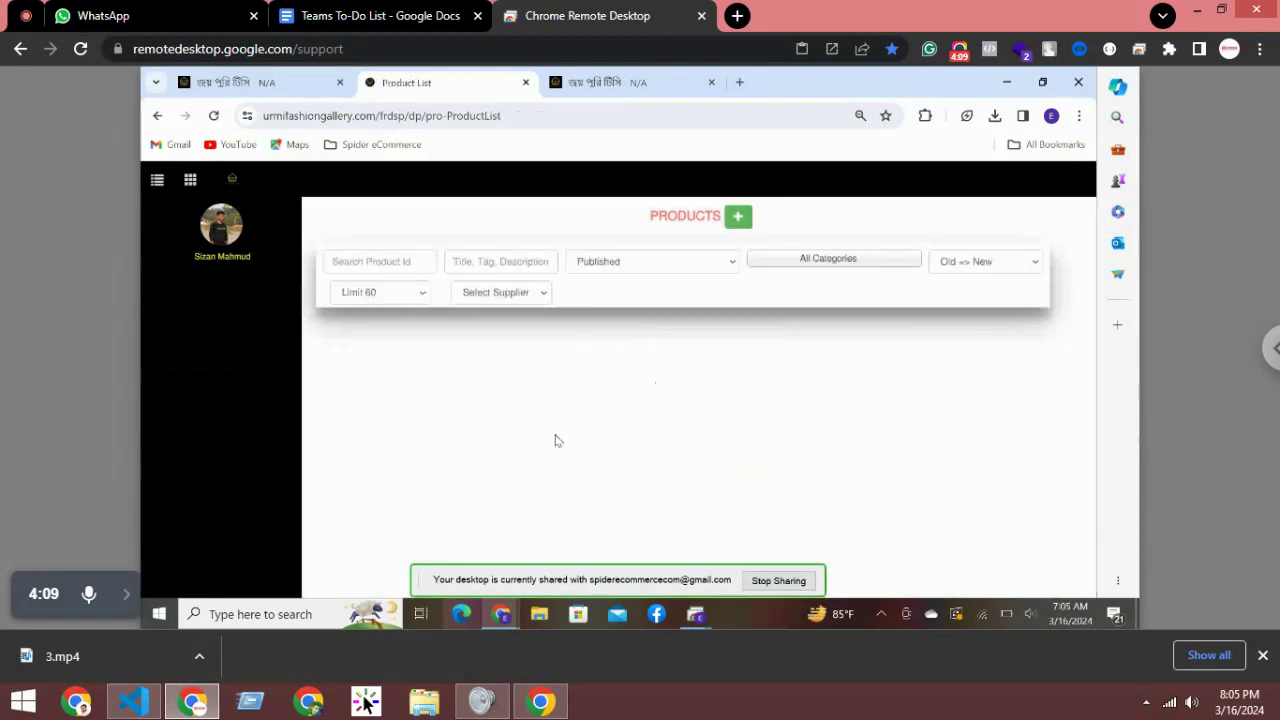